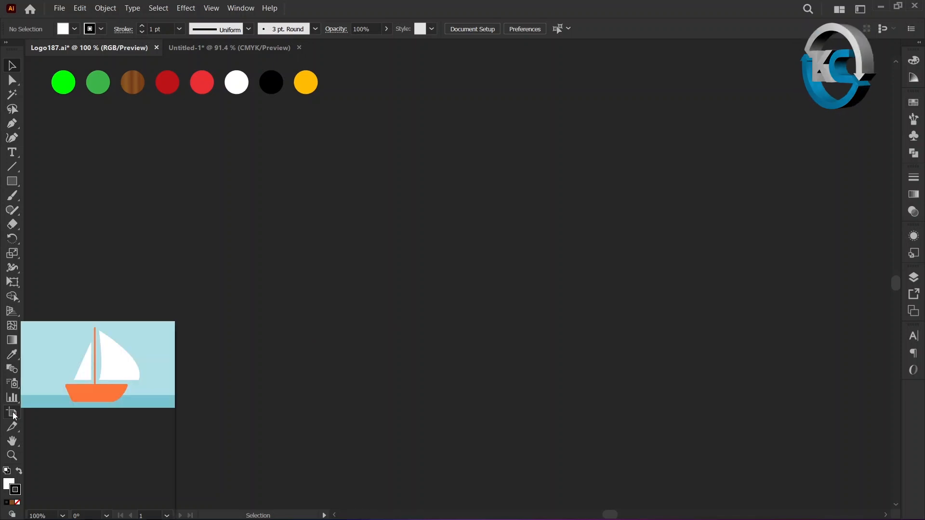
# - Turn on the center mark display for Artboard 1 in the artboard options
pyautogui.doubleClick(13, 413)
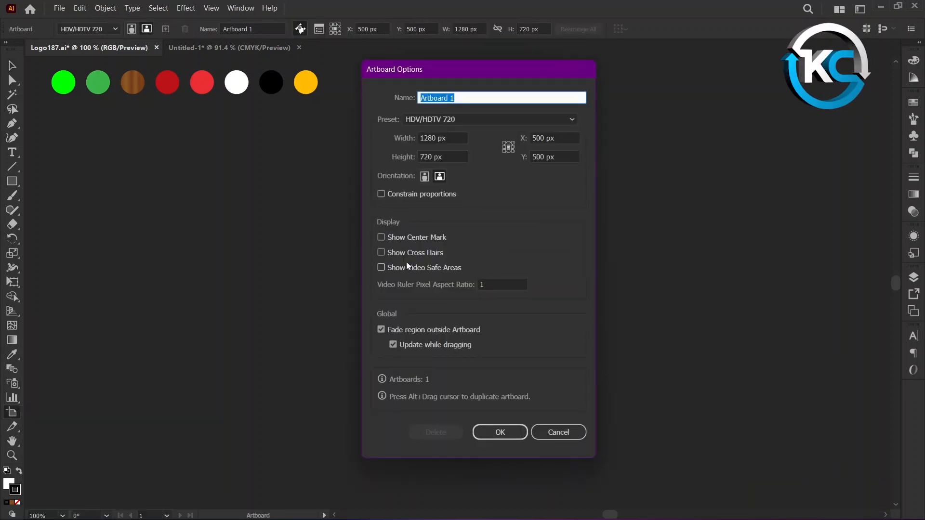
pyautogui.click(381, 237)
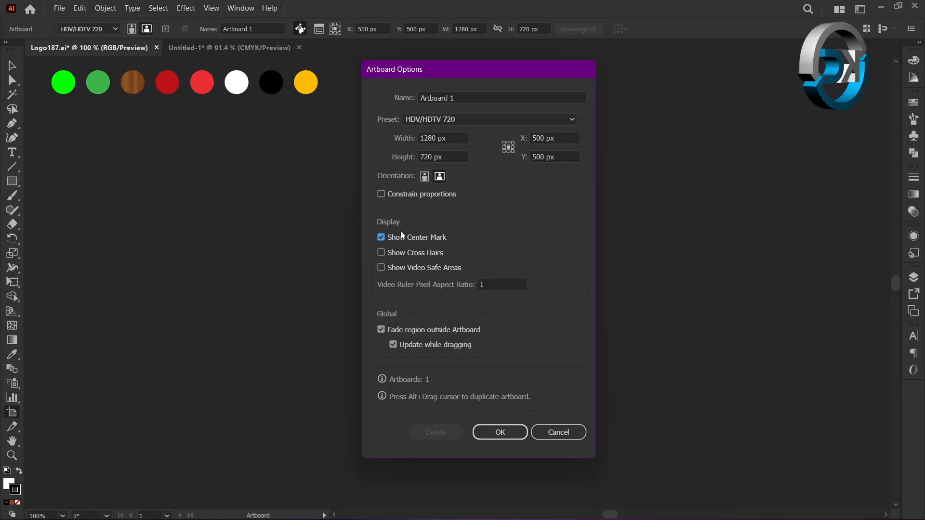
pyautogui.click(514, 432)
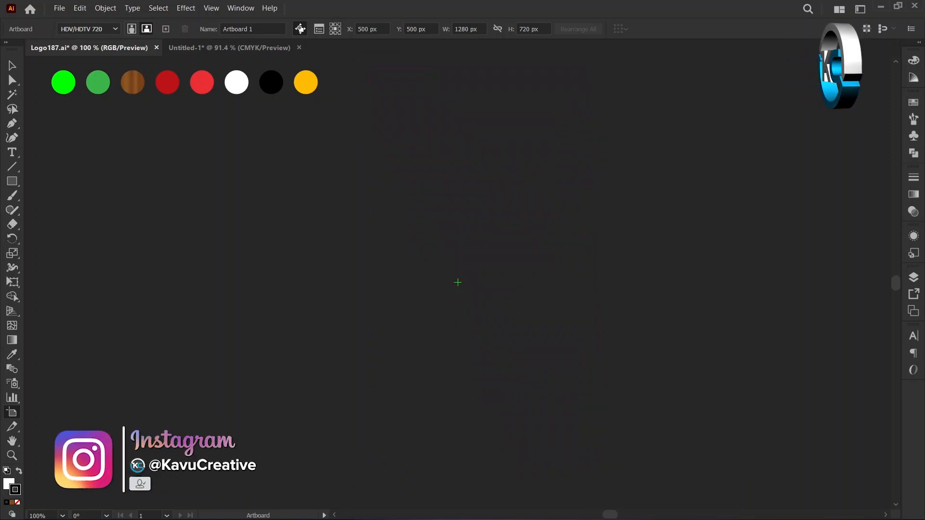
# - Draw a white triangle without a stroke, about 173 px wide and 150 px high, from the artboard's center mark with the Polygon tool
pyautogui.click(17, 503)
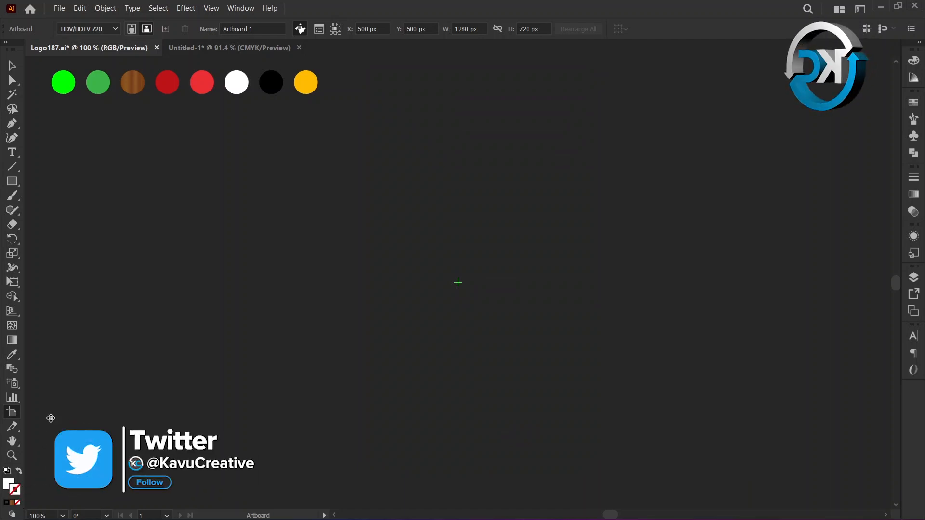
pyautogui.rightClick(13, 183)
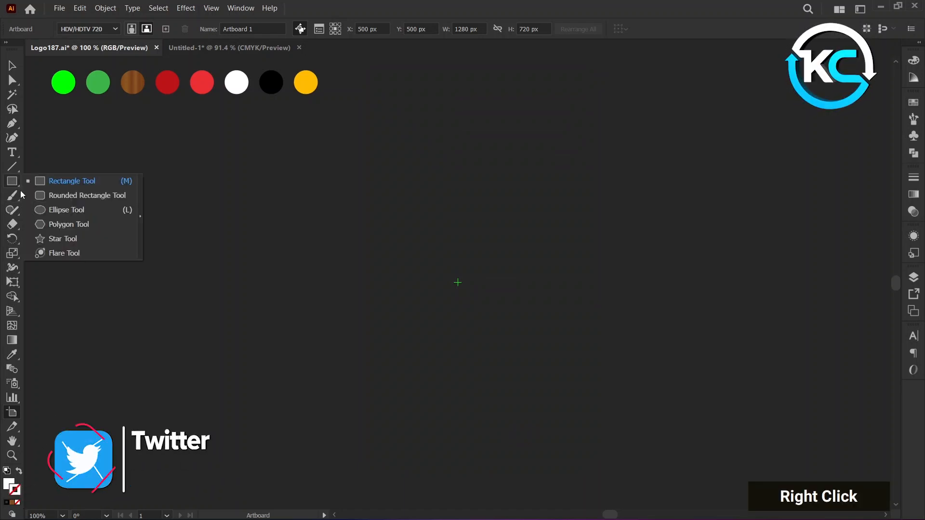
pyautogui.click(53, 228)
pyautogui.click(458, 282)
pyautogui.click(455, 245)
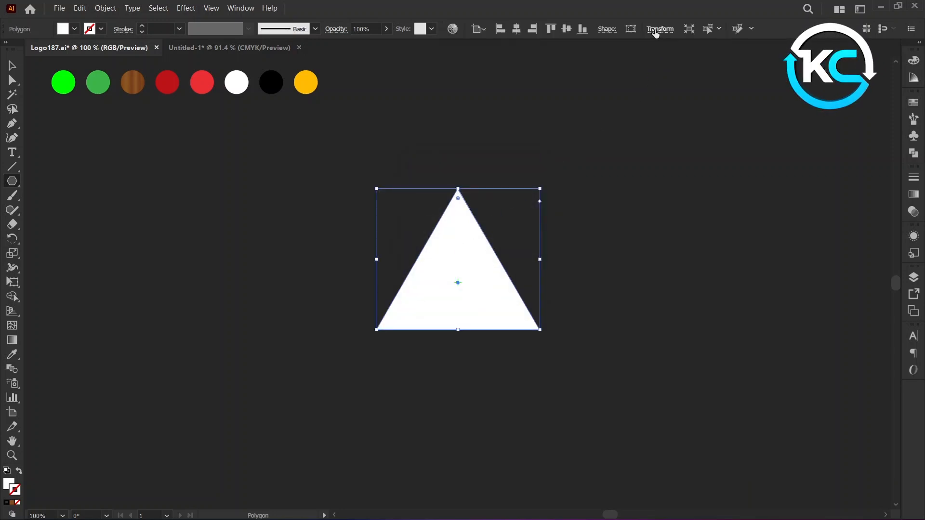
# - Set the triangle's width to 200 px and its height to 250 px
pyautogui.click(656, 32)
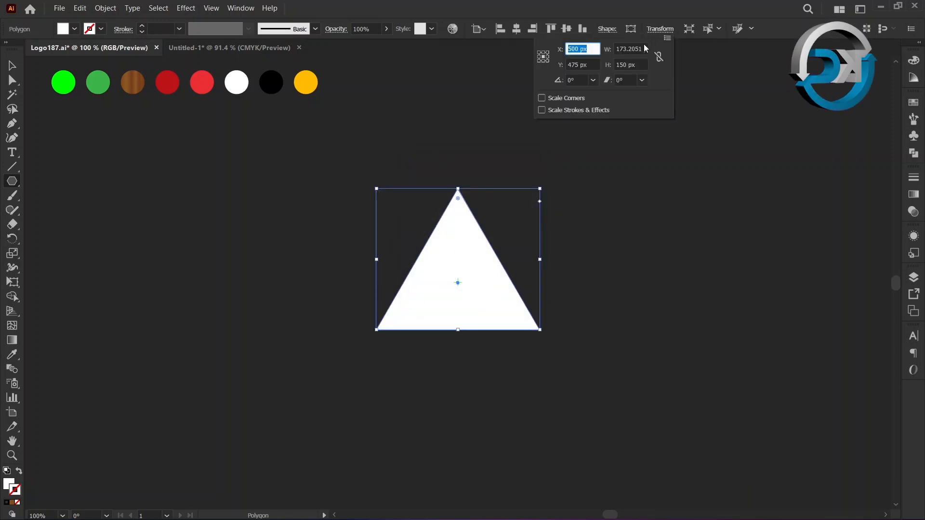
pyautogui.click(640, 46)
pyautogui.hotkey('ctrl', 'a')
pyautogui.write('200')
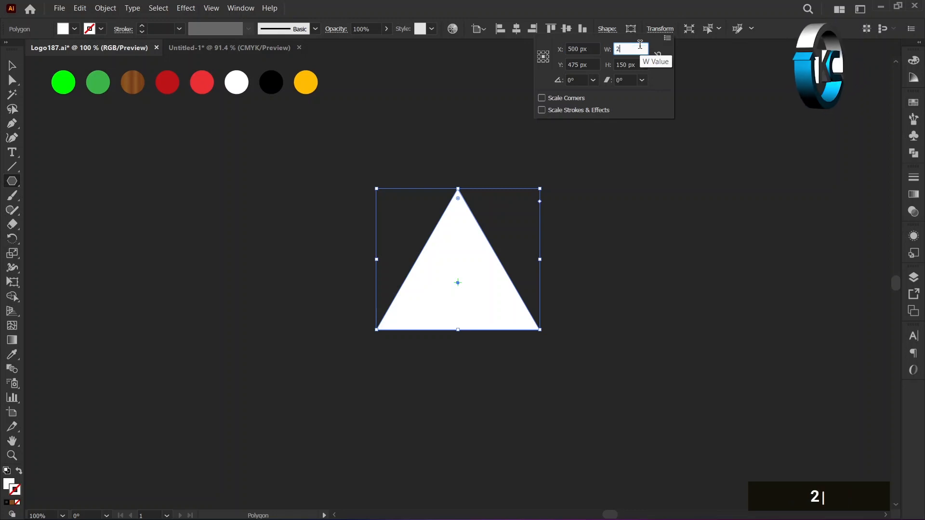
pyautogui.click(640, 64)
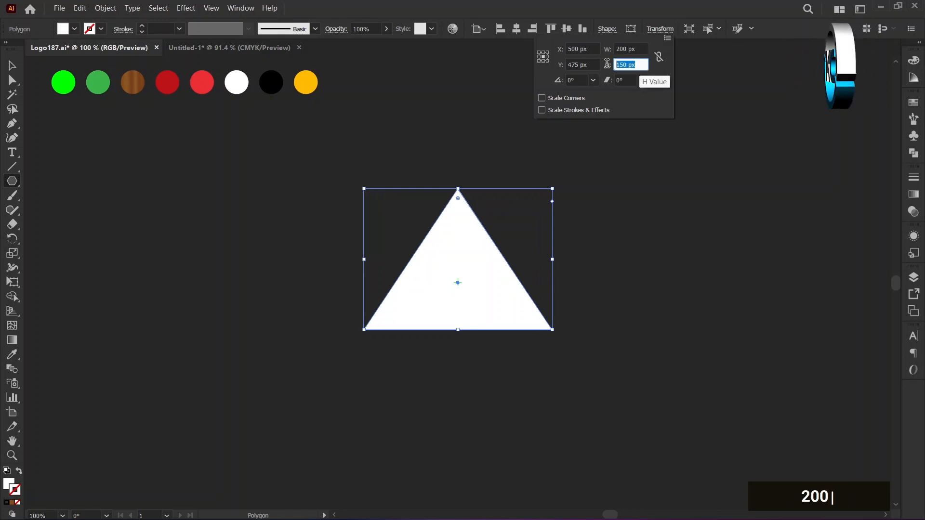
pyautogui.write('250')
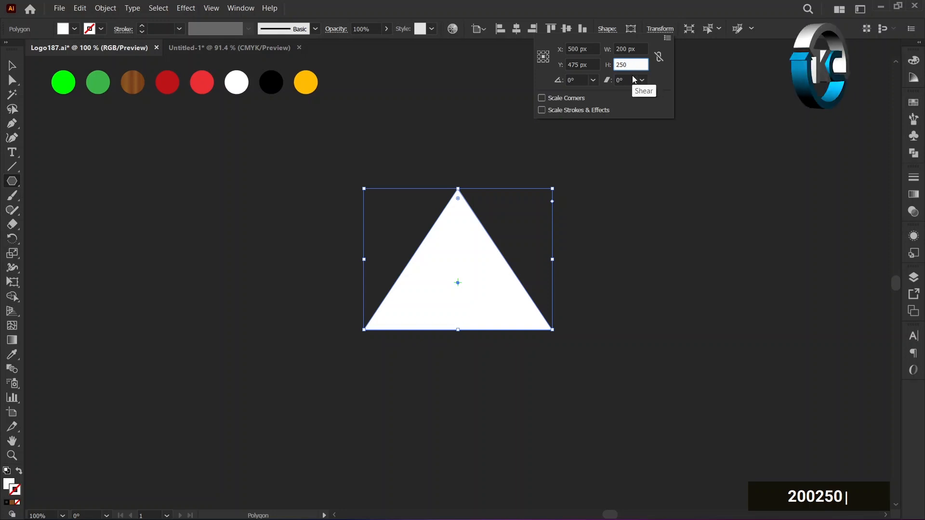
pyautogui.press('Return')
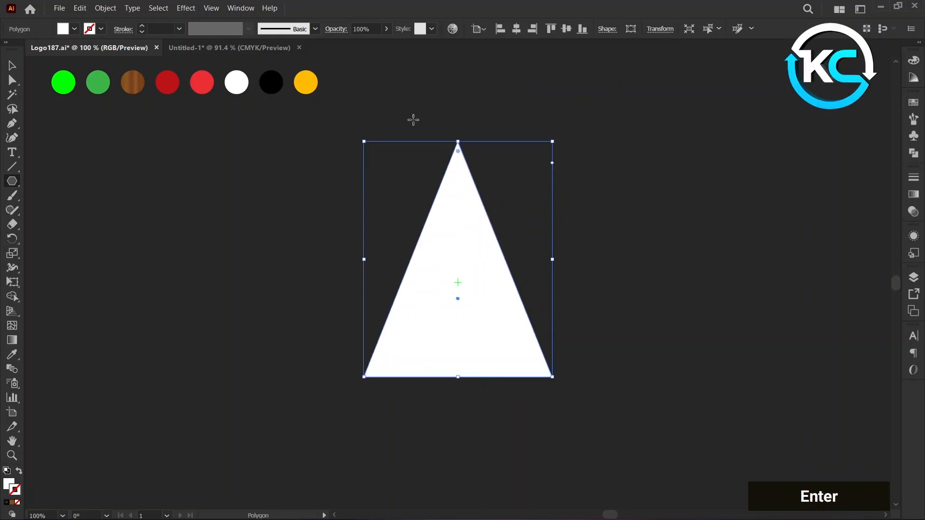
# - Apply a Scribble effect to the triangle with a 350° angle, 0.1 cm stroke width and 0.7 cm spacing
pyautogui.click(11, 67)
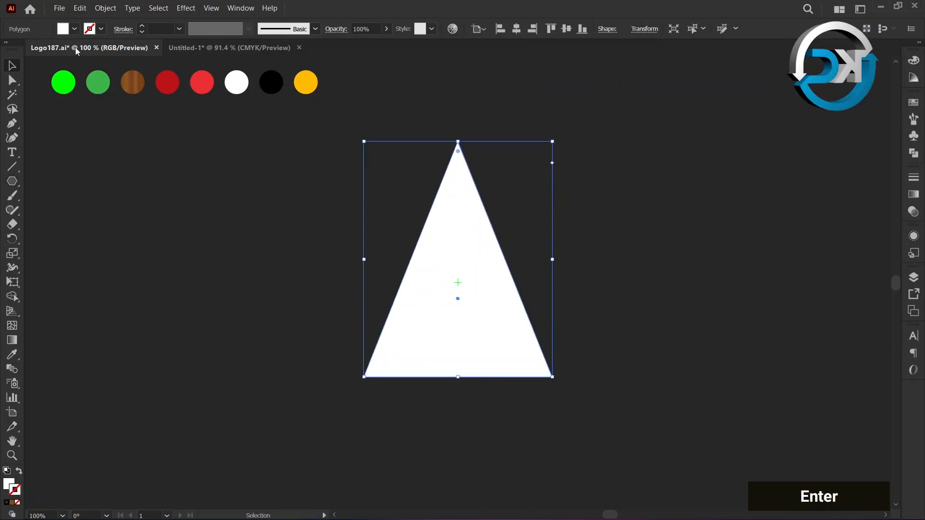
pyautogui.click(185, 8)
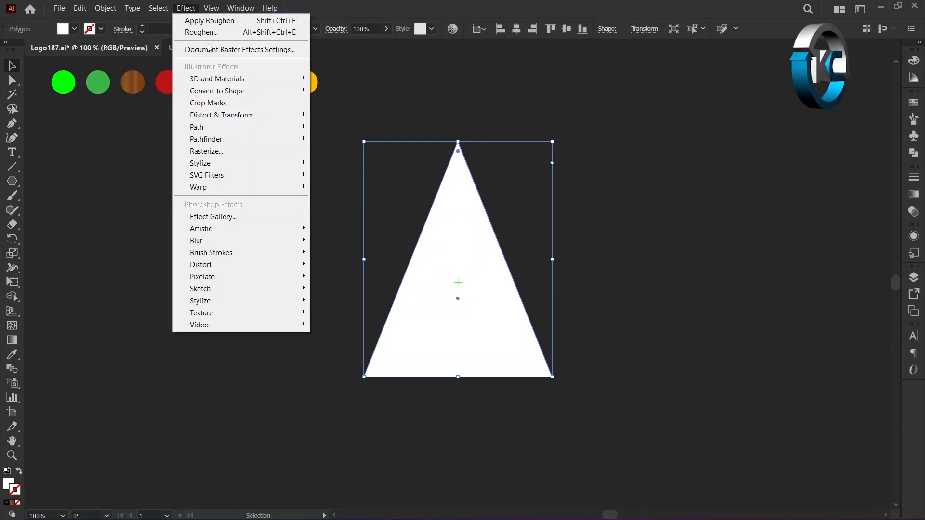
pyautogui.moveTo(301, 166)
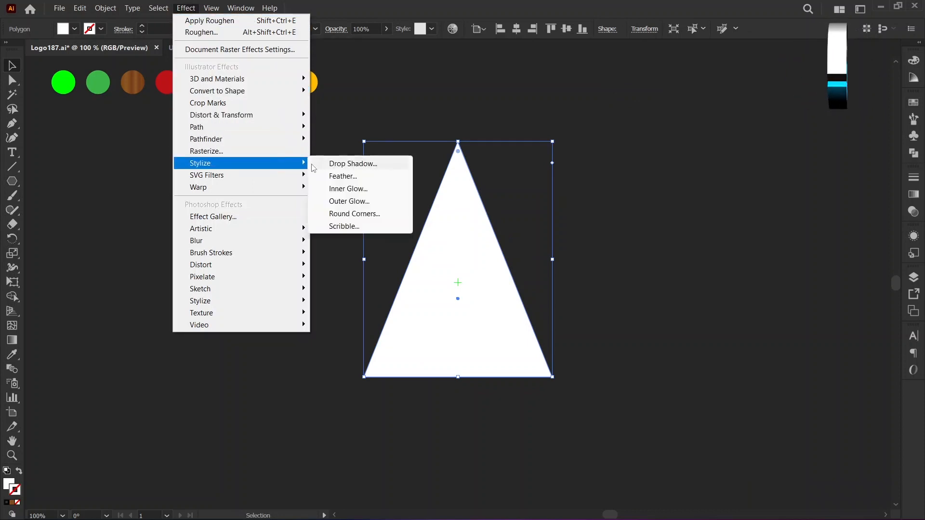
pyautogui.click(343, 226)
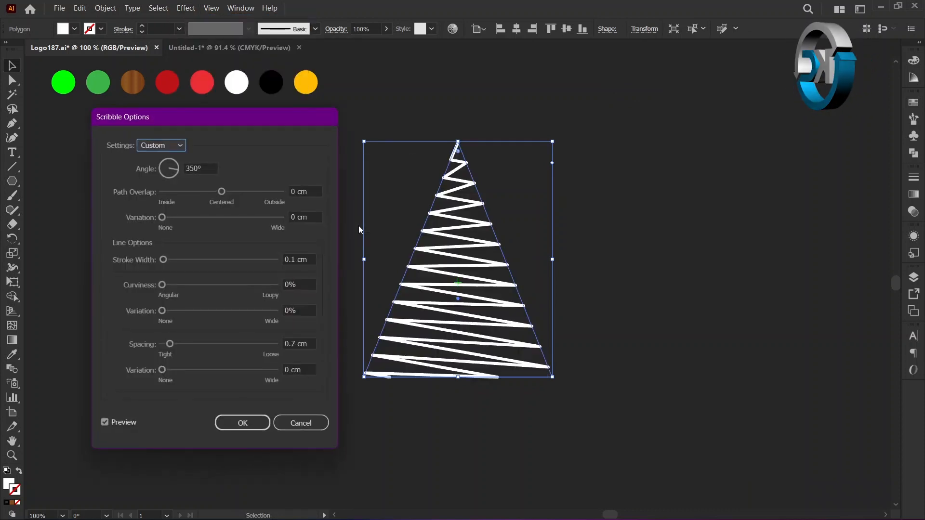
pyautogui.press('Tab')
pyautogui.moveTo(311, 260); pyautogui.dragTo(282, 259)
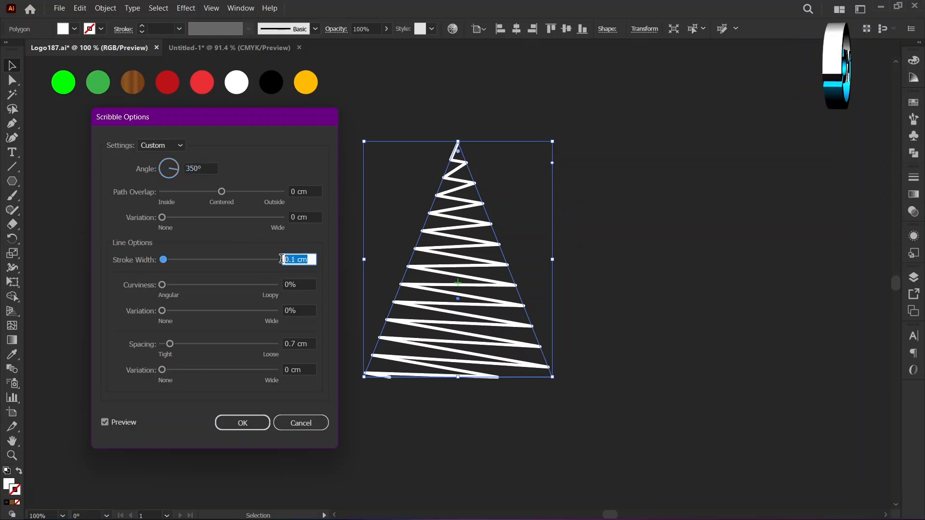
pyautogui.moveTo(312, 343); pyautogui.dragTo(274, 342)
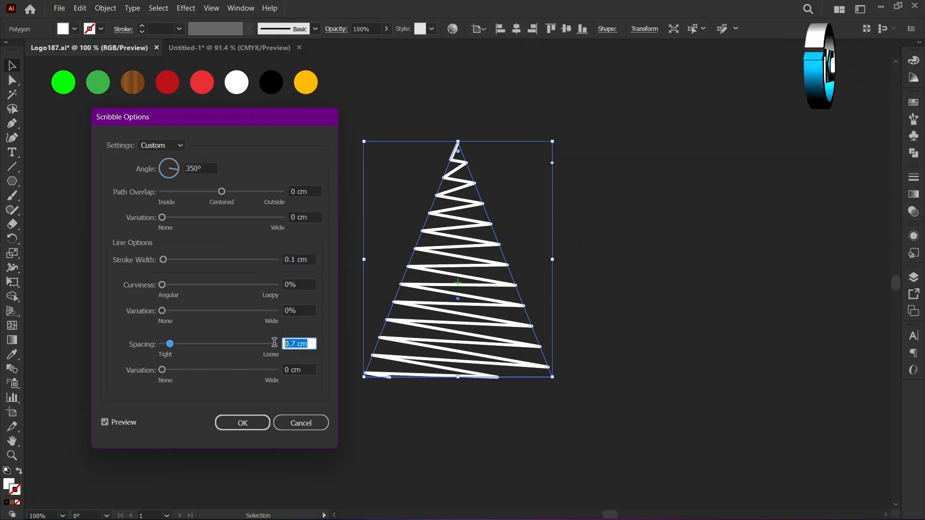
pyautogui.click(258, 421)
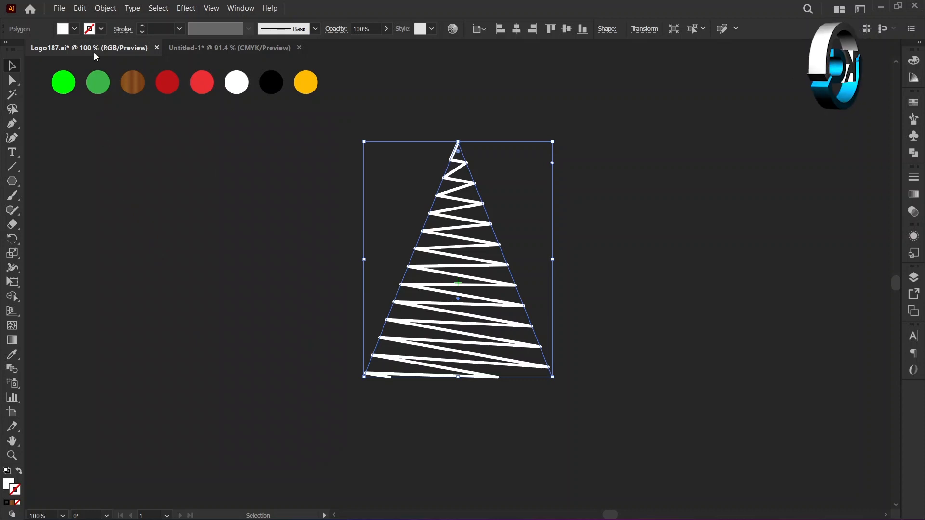
# - Expand the appearance of the scribbled triangle into an editable zigzag path and deselect it
pyautogui.click(104, 8)
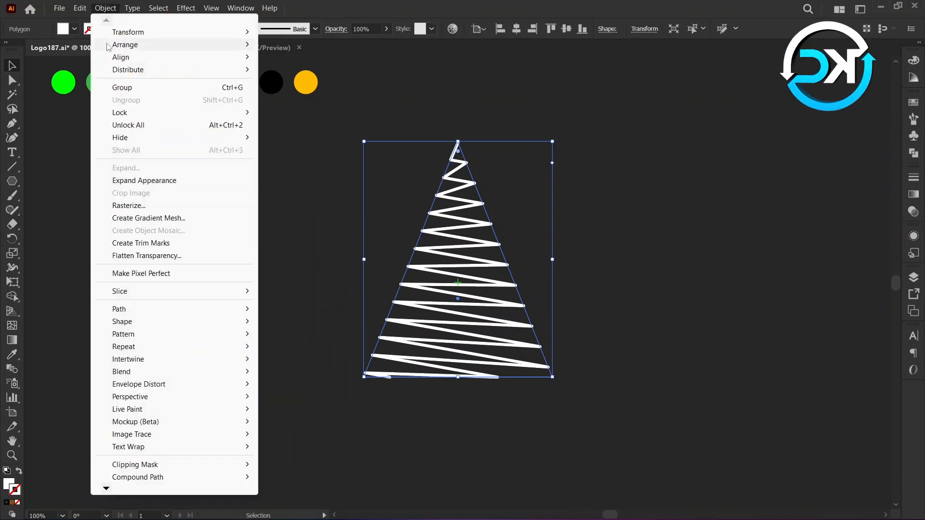
pyautogui.click(147, 180)
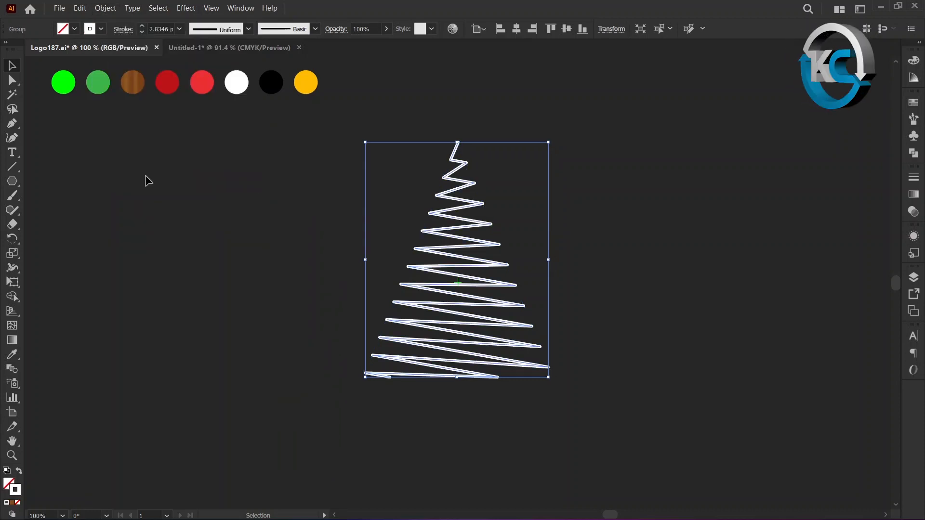
pyautogui.click(148, 181)
# - Blend the two green circles using Specified Steps spacing with 50 steps
pyautogui.moveTo(34, 70); pyautogui.dragTo(110, 118)
pyautogui.click(105, 8)
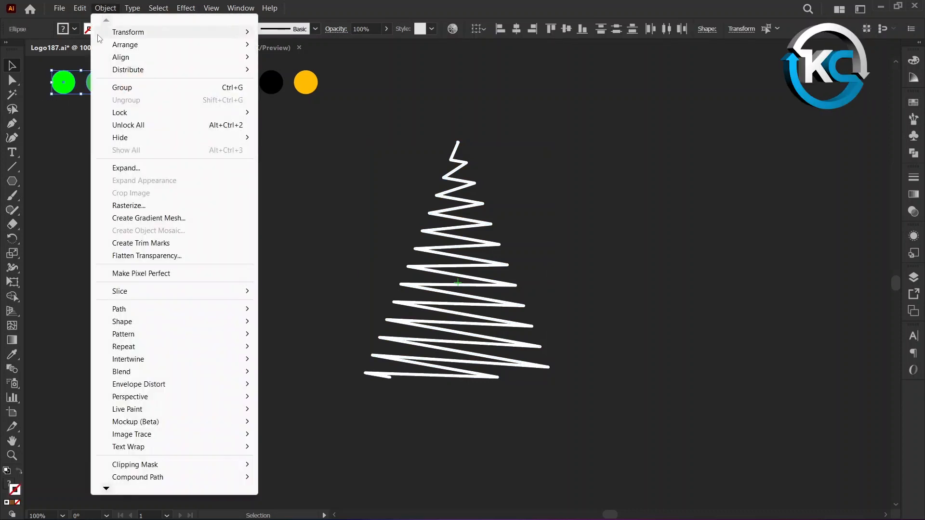
pyautogui.moveTo(248, 371)
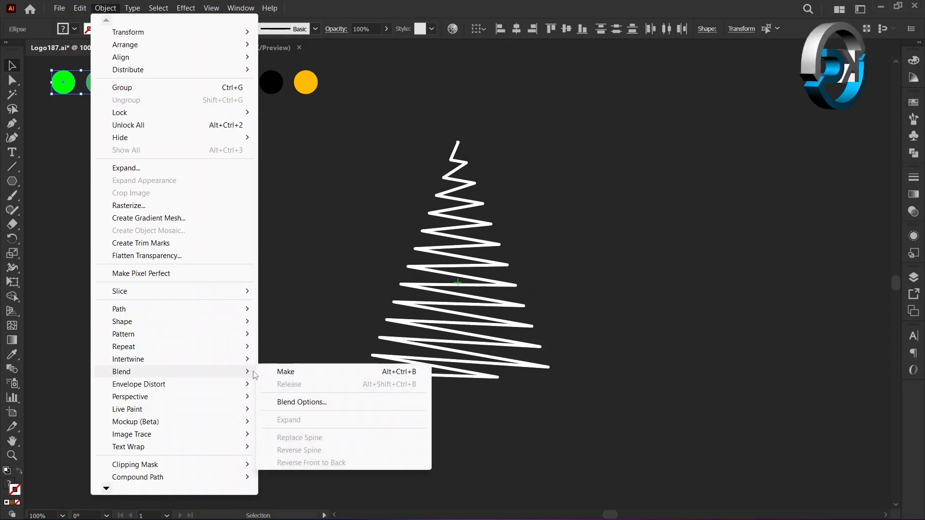
pyautogui.click(298, 403)
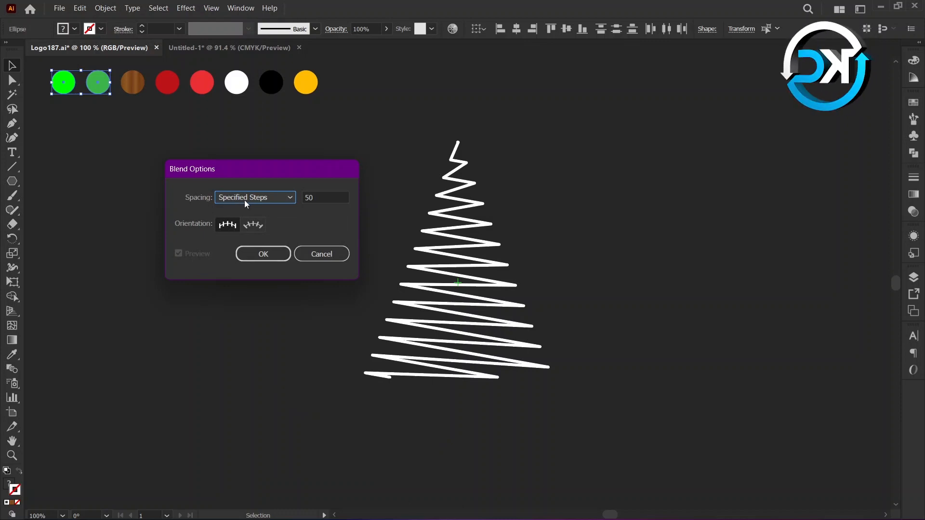
pyautogui.doubleClick(319, 197)
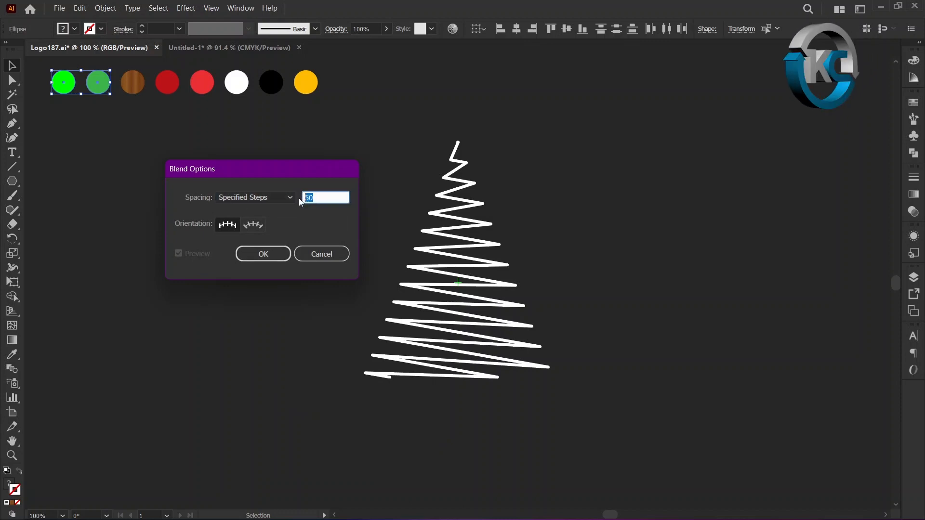
pyautogui.click(276, 252)
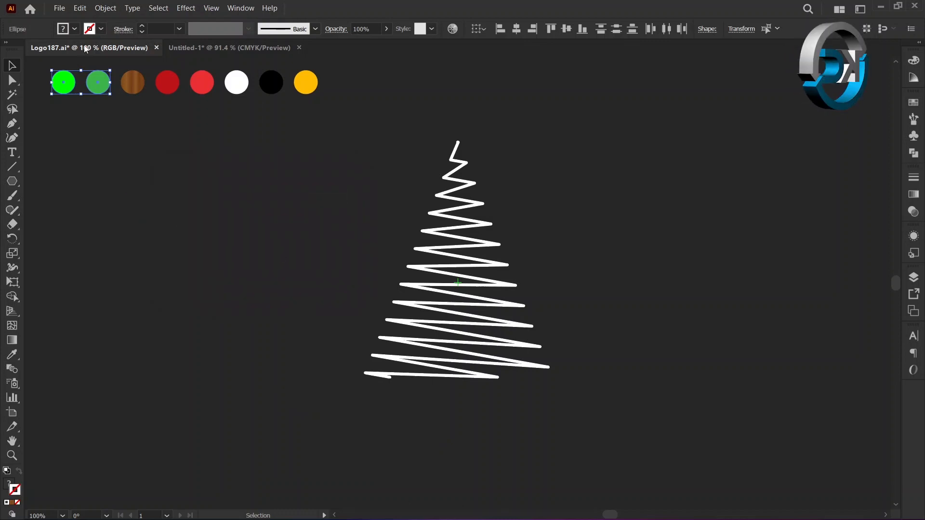
pyautogui.click(104, 9)
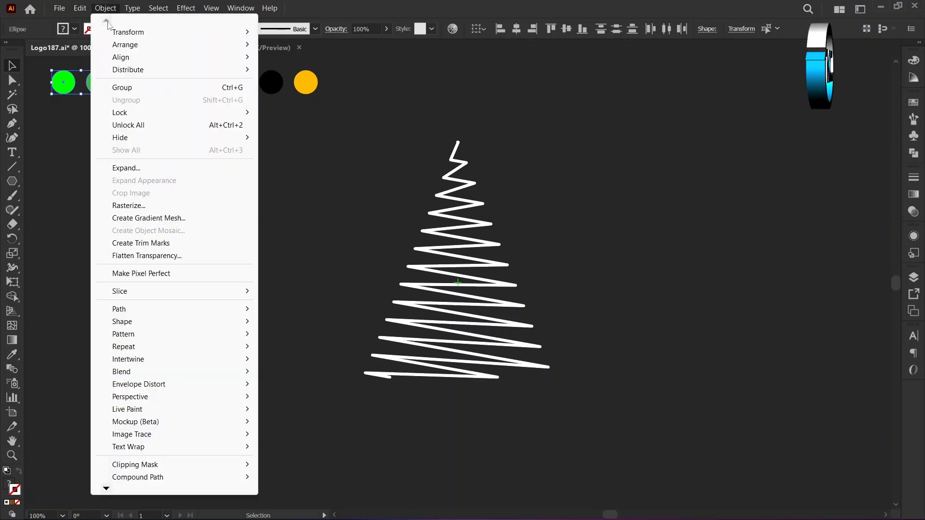
pyautogui.moveTo(225, 371)
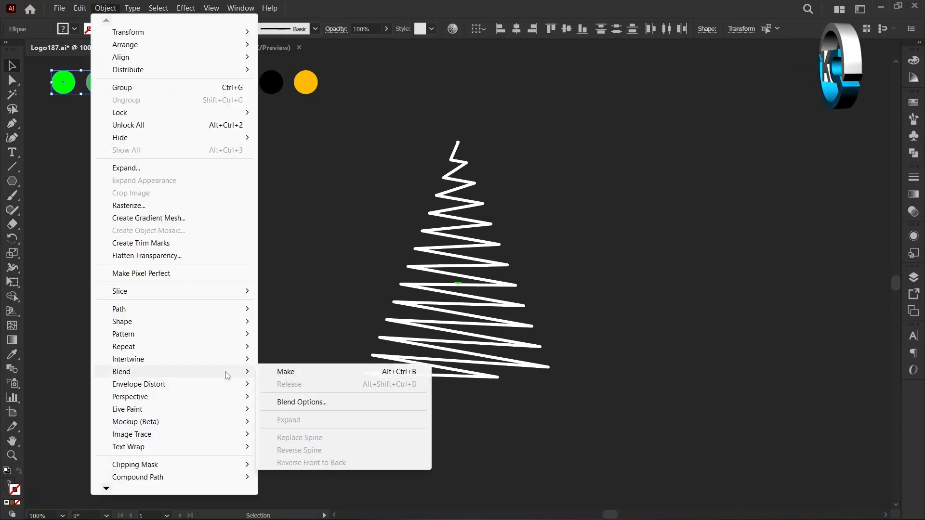
pyautogui.click(285, 374)
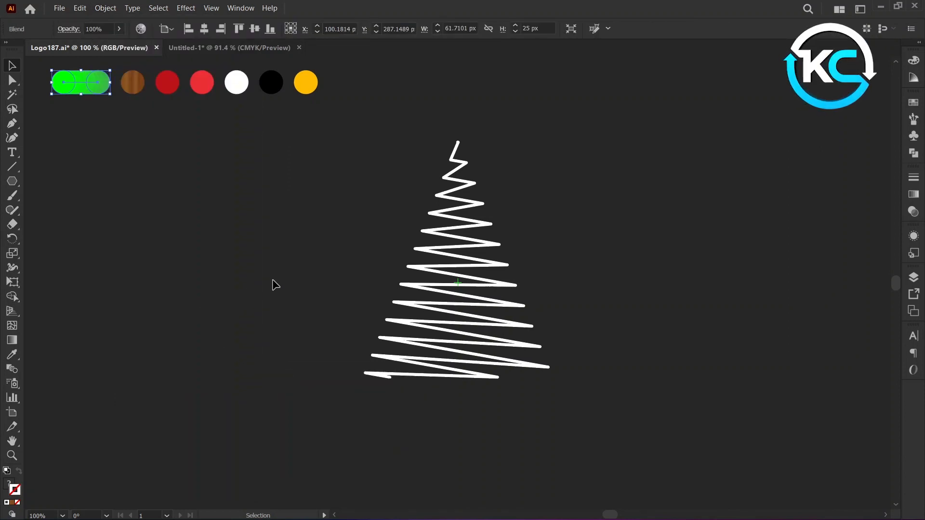
# - Replace the green blend's spine with the white zigzag path
pyautogui.moveTo(363, 209); pyautogui.dragTo(455, 330)
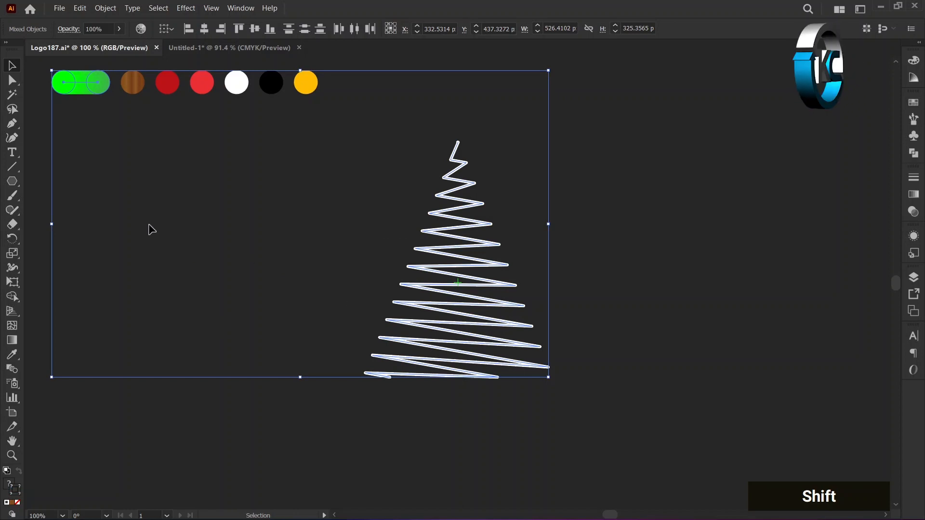
pyautogui.click(105, 9)
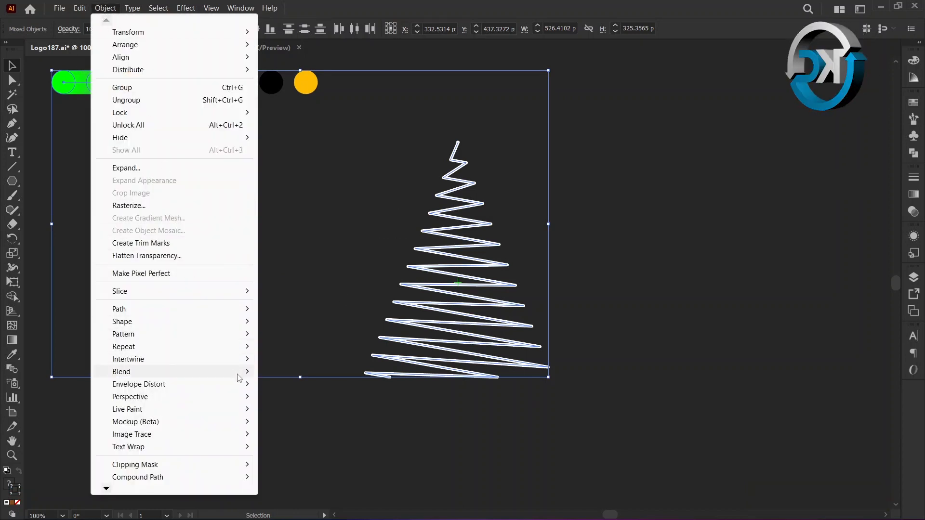
pyautogui.moveTo(244, 371)
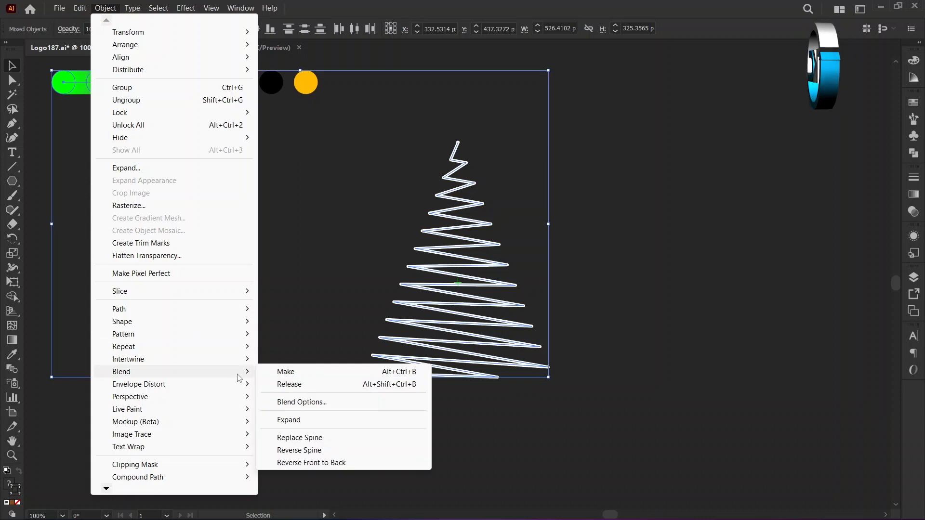
pyautogui.click(309, 438)
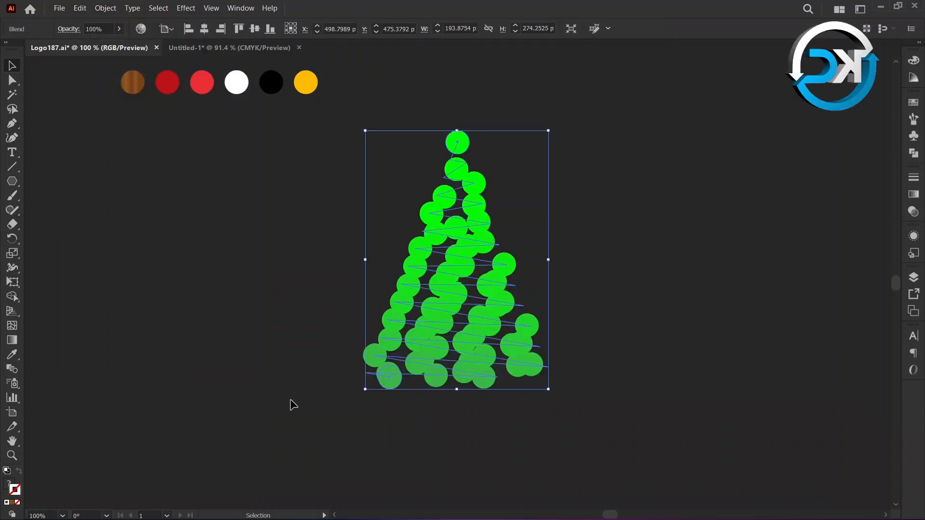
# - Apply a Roughen effect to the green blend with 70% relative size, 100/in detail and smooth points, and deselect it
pyautogui.click(186, 9)
pyautogui.moveTo(246, 120)
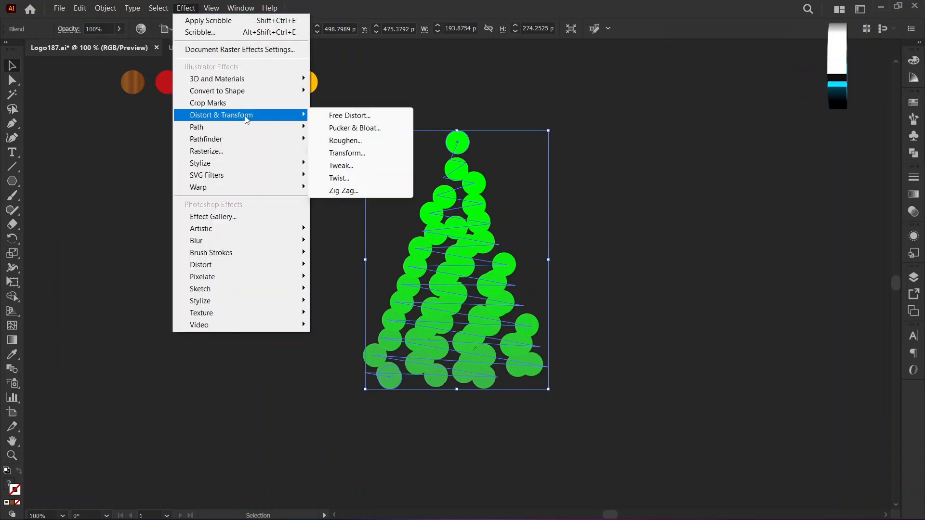
pyautogui.click(346, 141)
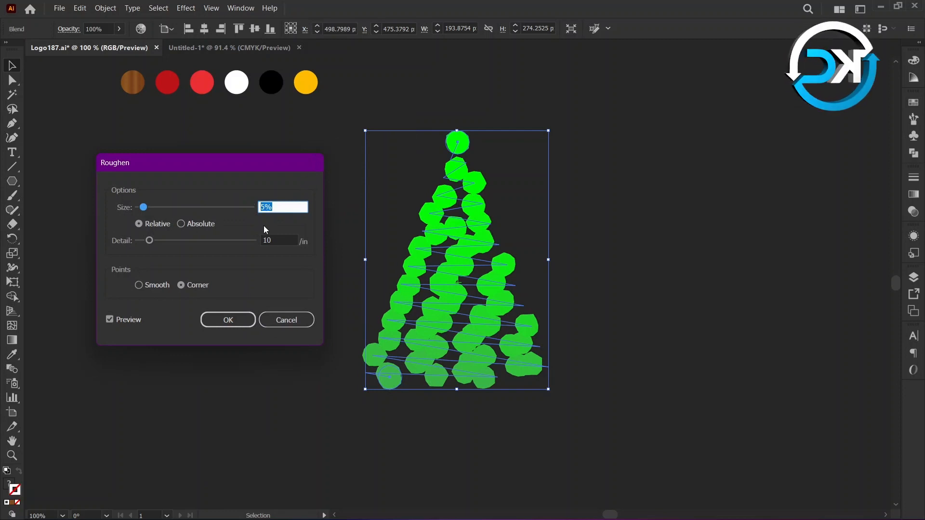
pyautogui.write('70')
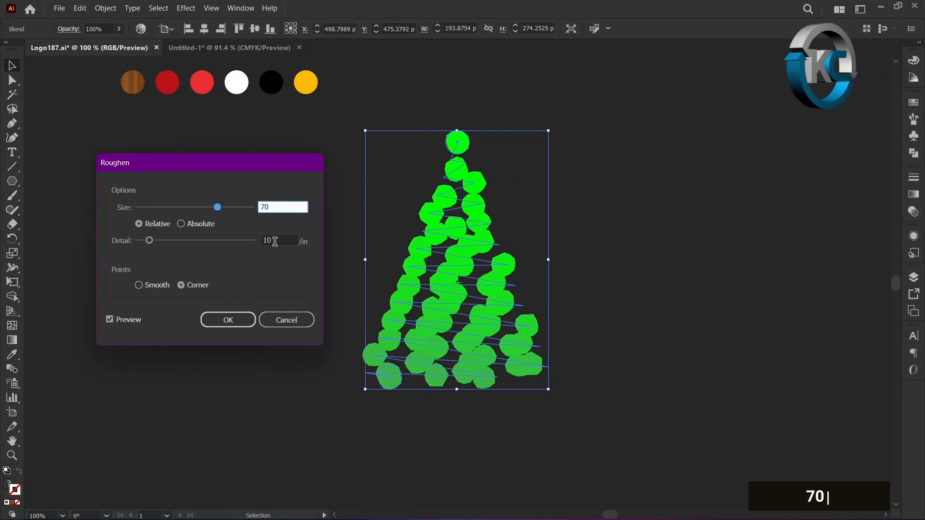
pyautogui.click(264, 241)
pyautogui.write('100')
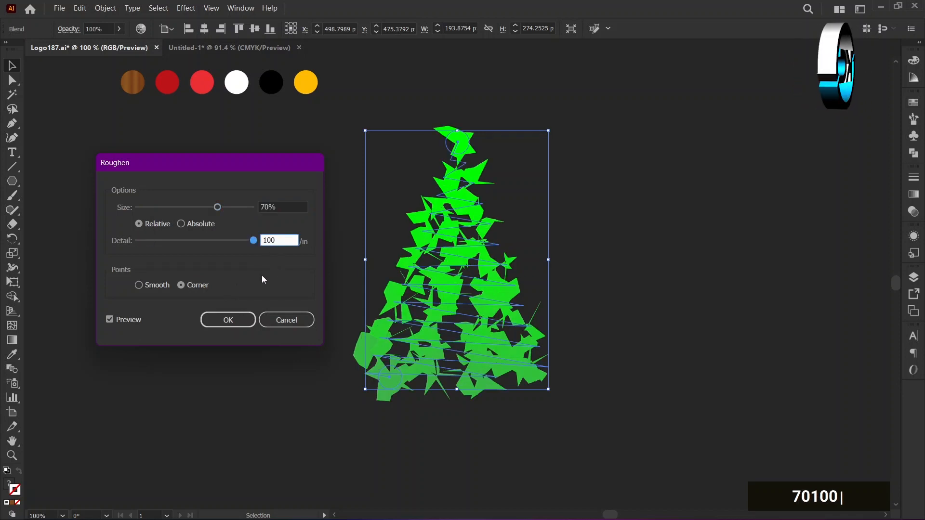
pyautogui.click(139, 285)
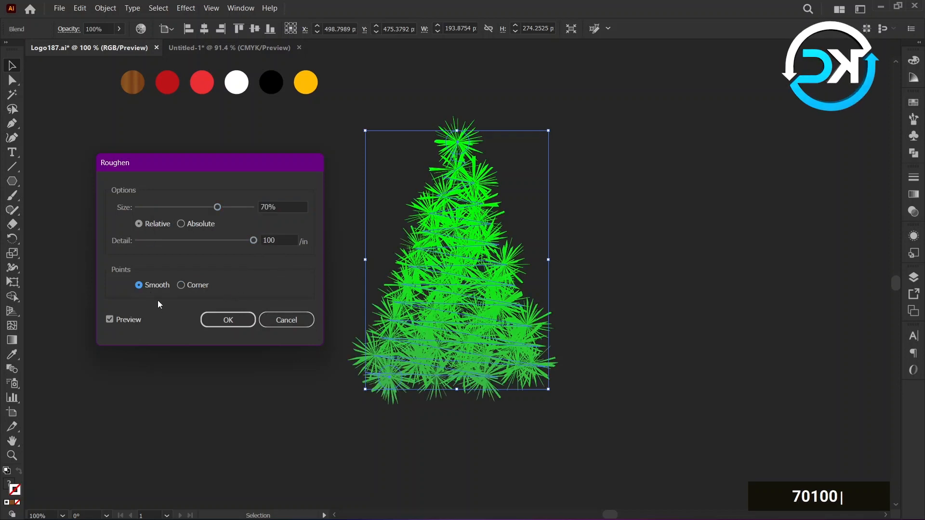
pyautogui.click(228, 321)
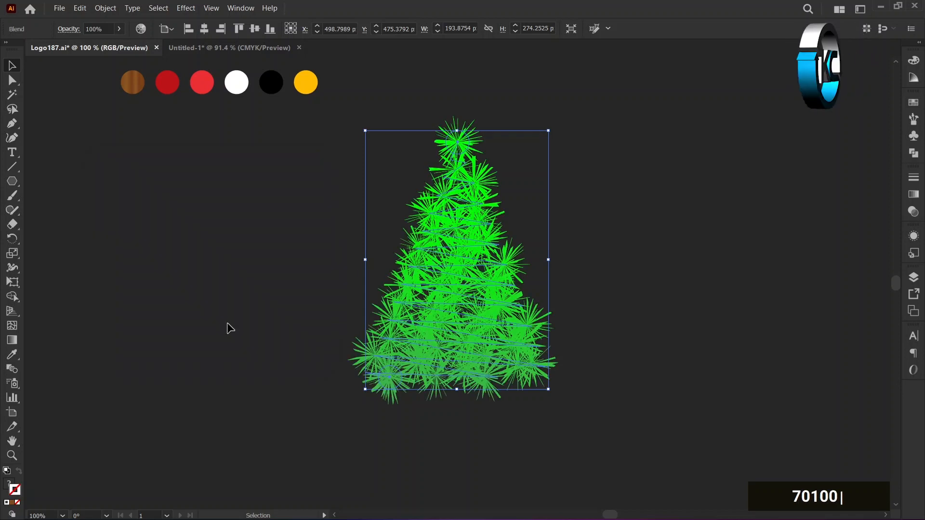
pyautogui.click(181, 271)
# - Create a 40 × 100 px rounded rectangle with a 12 px corner radius over the middle of the tree
pyautogui.rightClick(18, 188)
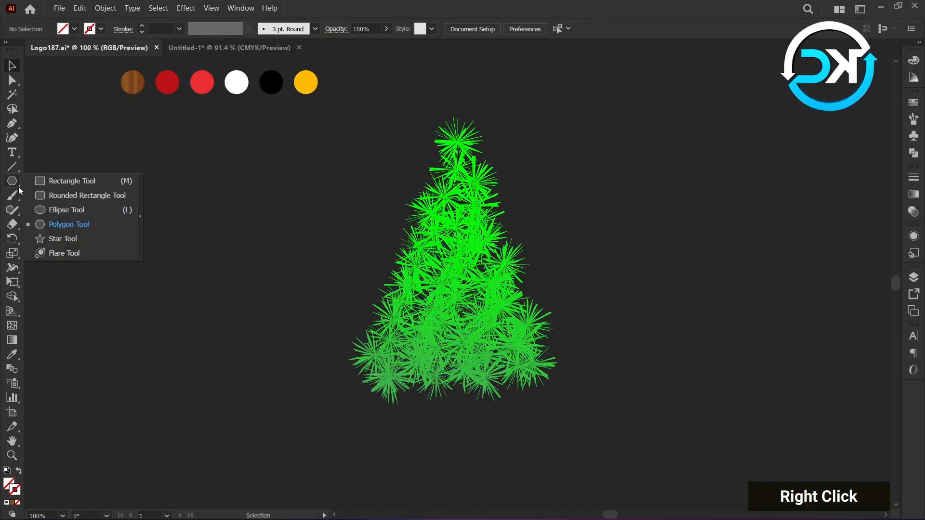
pyautogui.click(36, 197)
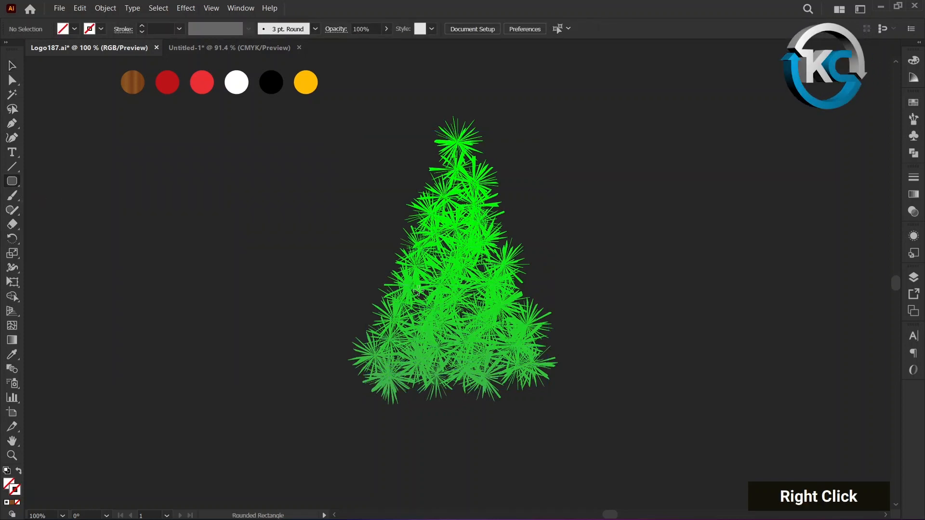
pyautogui.keyDown('alt'); pyautogui.click(449, 283); pyautogui.keyUp('alt')
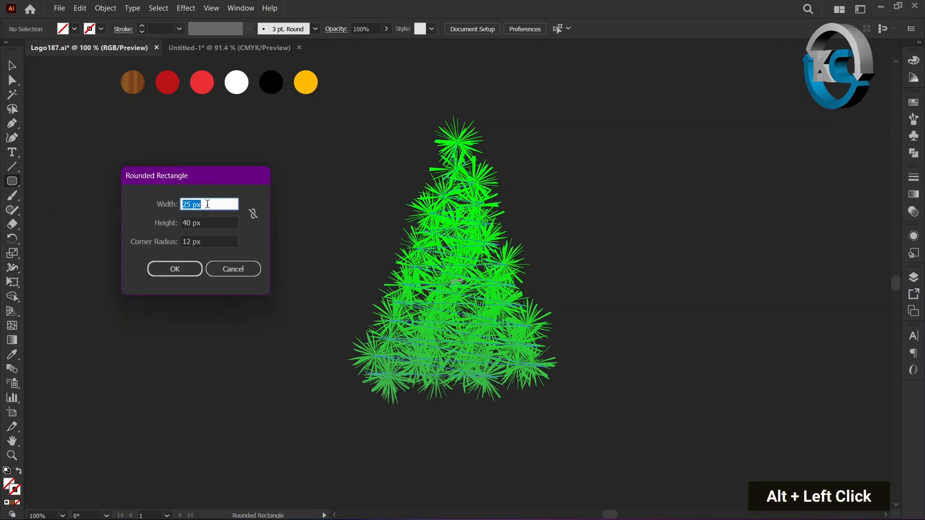
pyautogui.write('40')
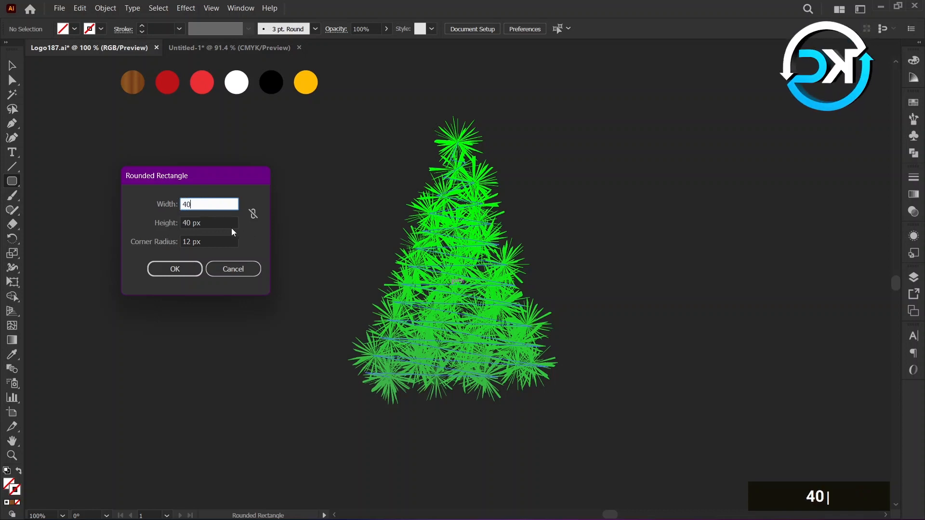
pyautogui.press('Tab')
pyautogui.write('100')
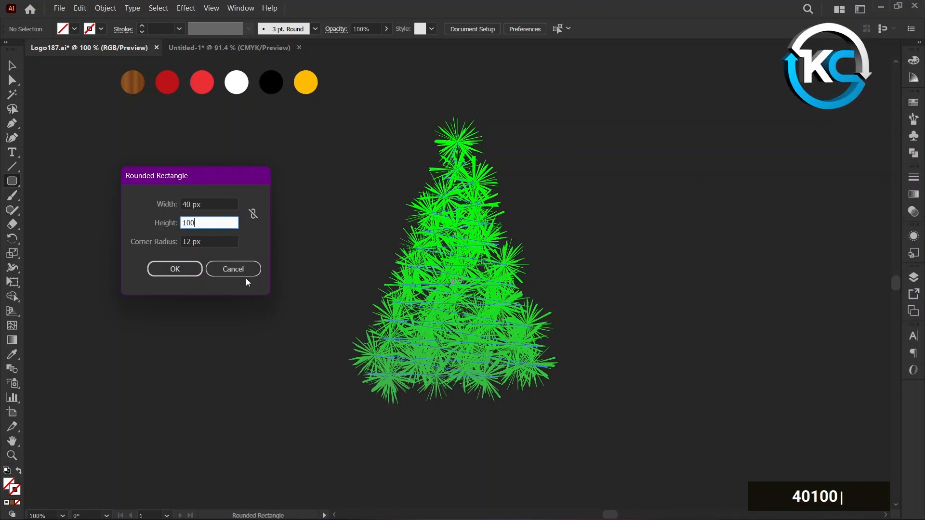
pyautogui.click(201, 240)
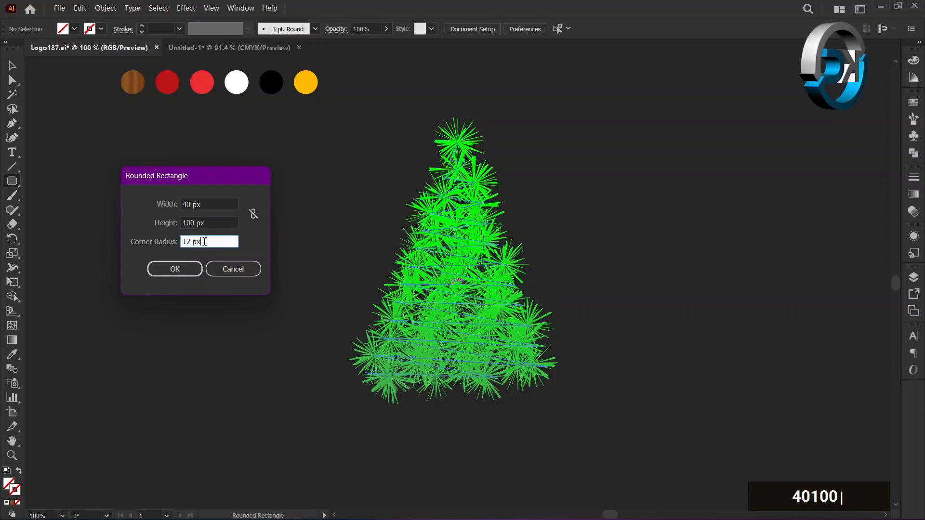
pyautogui.moveTo(201, 240); pyautogui.dragTo(176, 242)
pyautogui.click(175, 270)
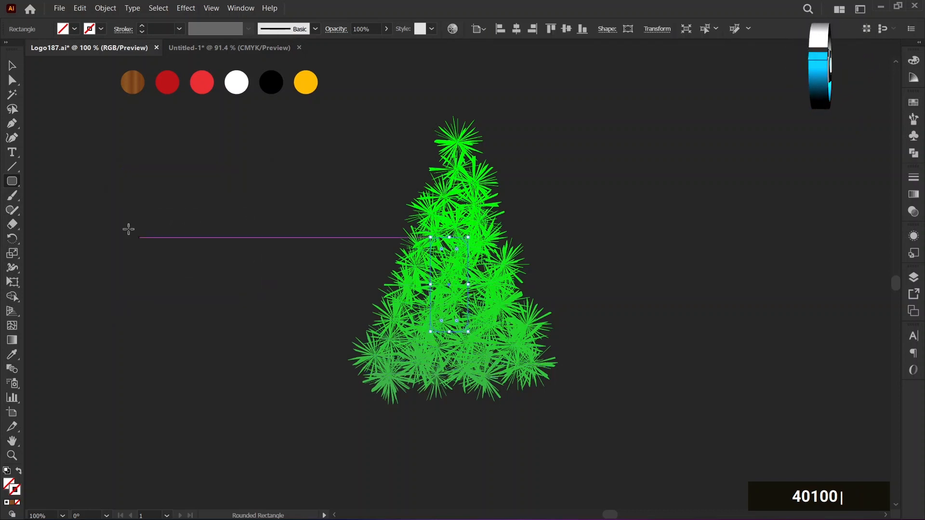
# - Fill the rounded rectangle with the brown wood gradient sampled from the colour circles
pyautogui.click(16, 355)
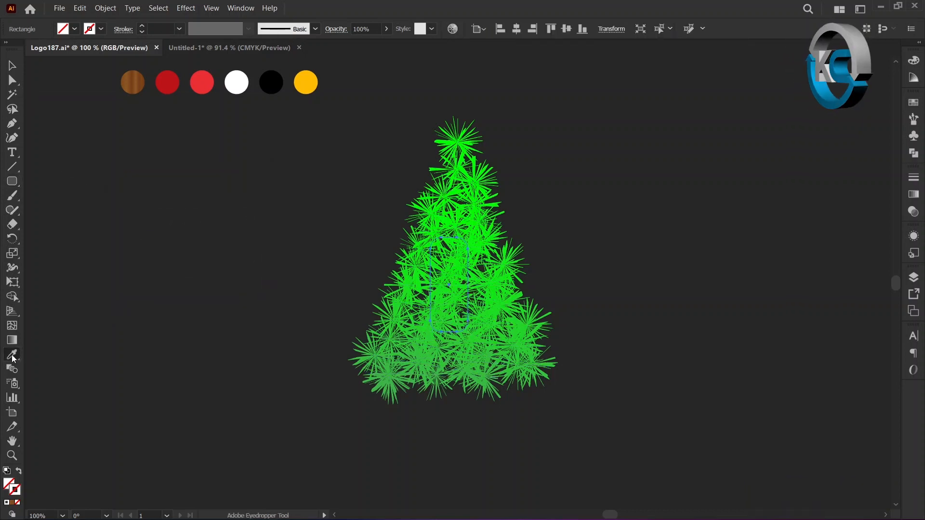
pyautogui.click(137, 86)
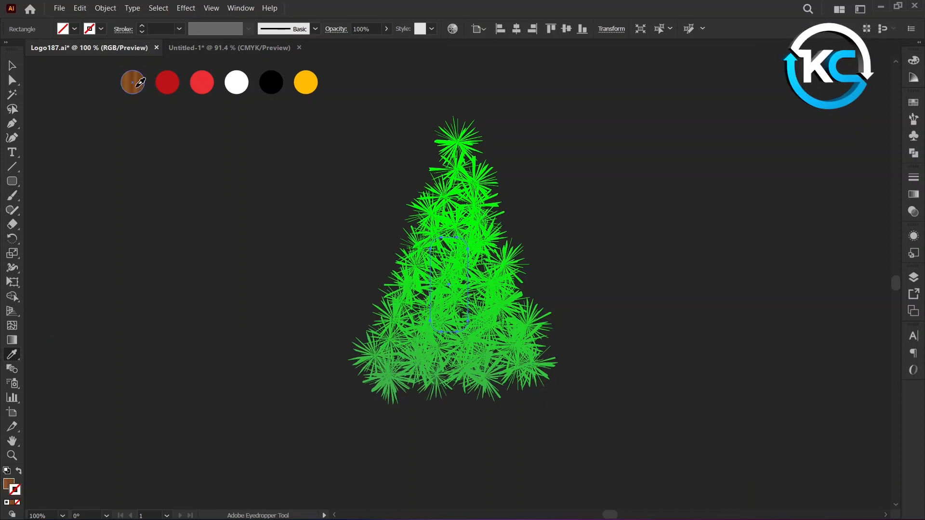
pyautogui.click(15, 68)
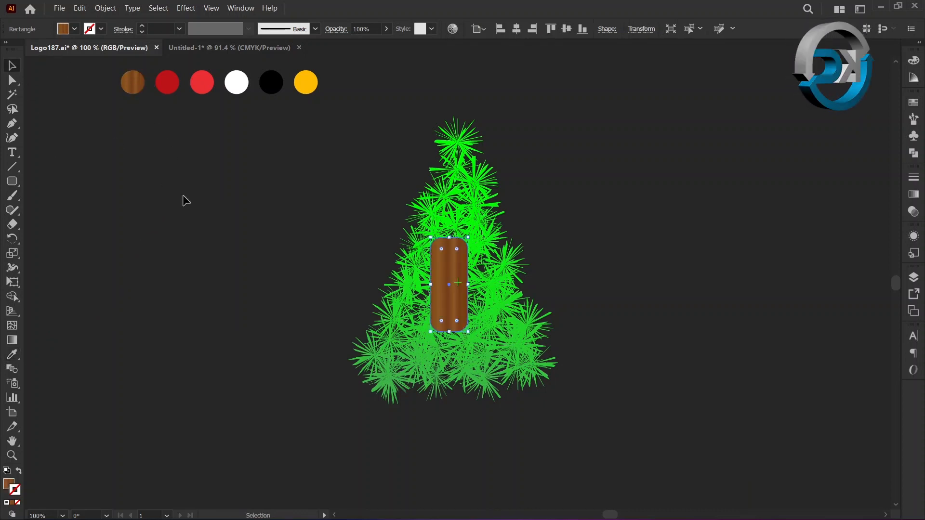
# - Move the brown trunk down to the base of the tree and bring the green foliage to the front
pyautogui.moveTo(441, 301); pyautogui.dragTo(450, 429)
pyautogui.press('shift')
pyautogui.click(521, 422)
pyautogui.click(504, 337)
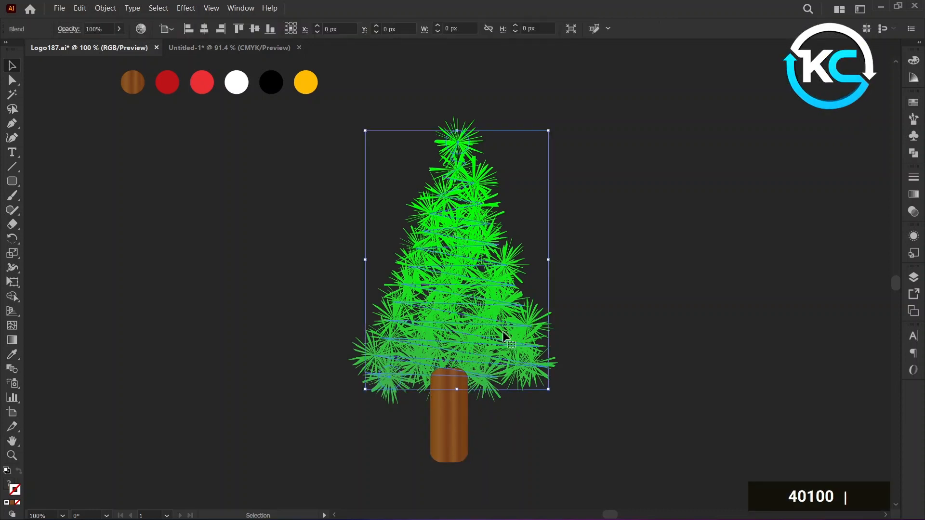
pyautogui.rightClick(503, 337)
pyautogui.moveTo(616, 278)
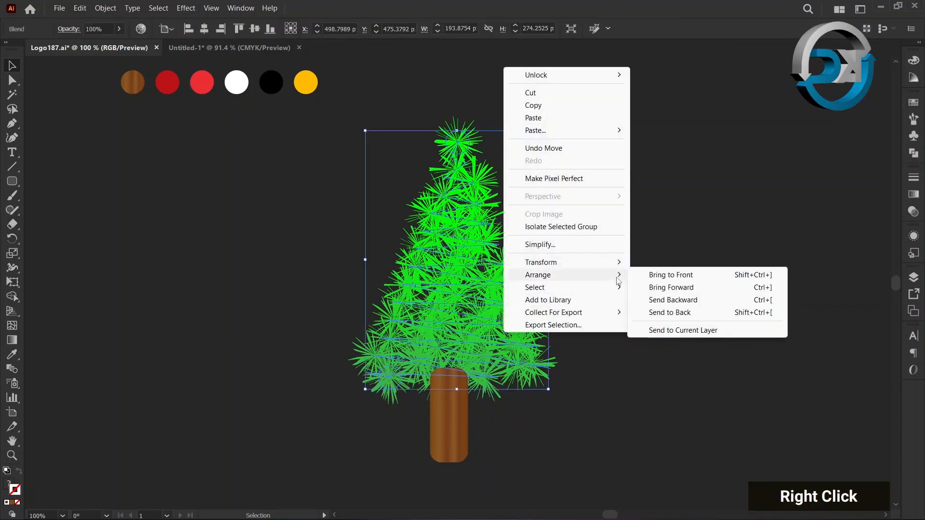
pyautogui.click(650, 271)
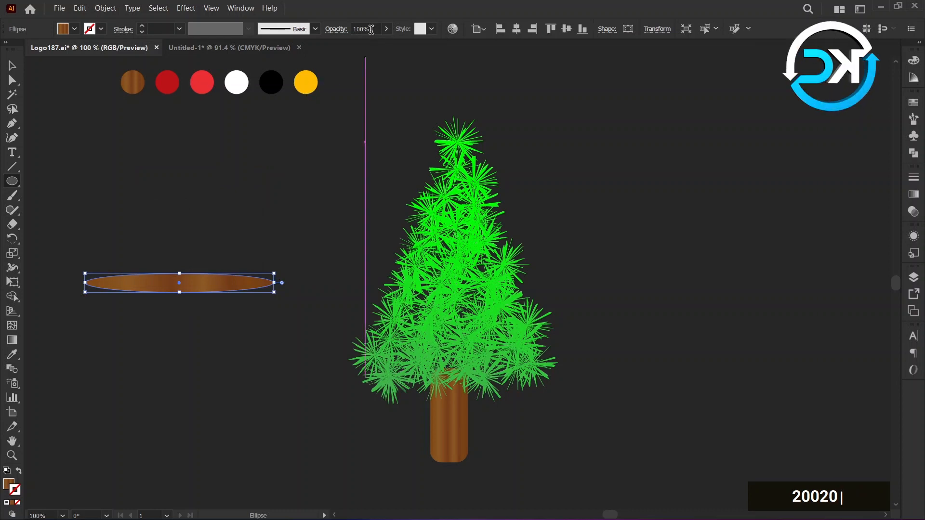
# - Fill the flat, wide ellipse beside the tree with the sampled black and set its opacity to 20%
pyautogui.click(15, 358)
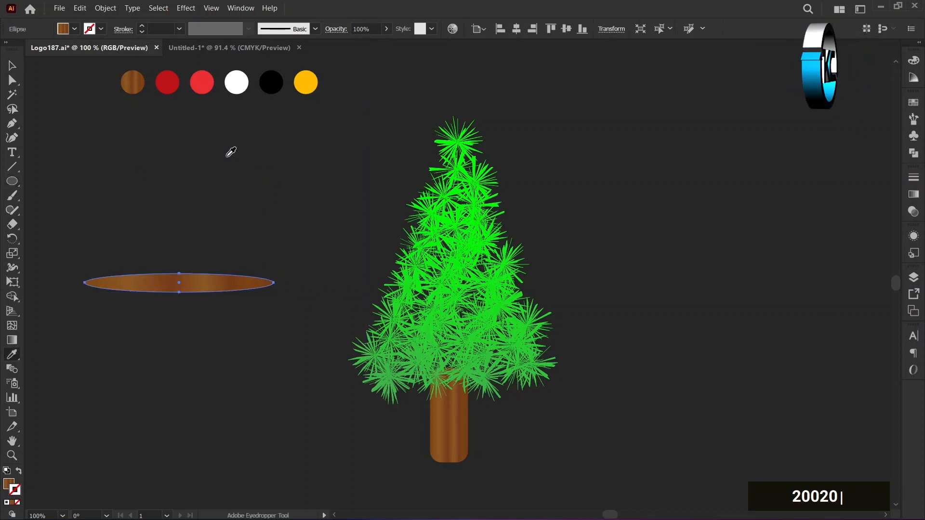
pyautogui.click(267, 87)
pyautogui.click(368, 27)
pyautogui.write('20')
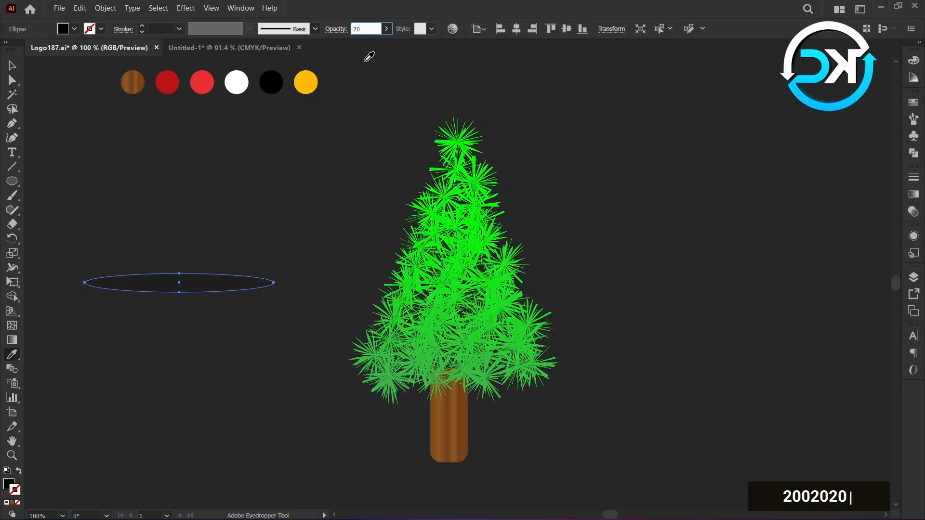
pyautogui.press('Return')
# - Move the translucent black ellipse under the foot of the trunk as a ground shadow
pyautogui.click(12, 65)
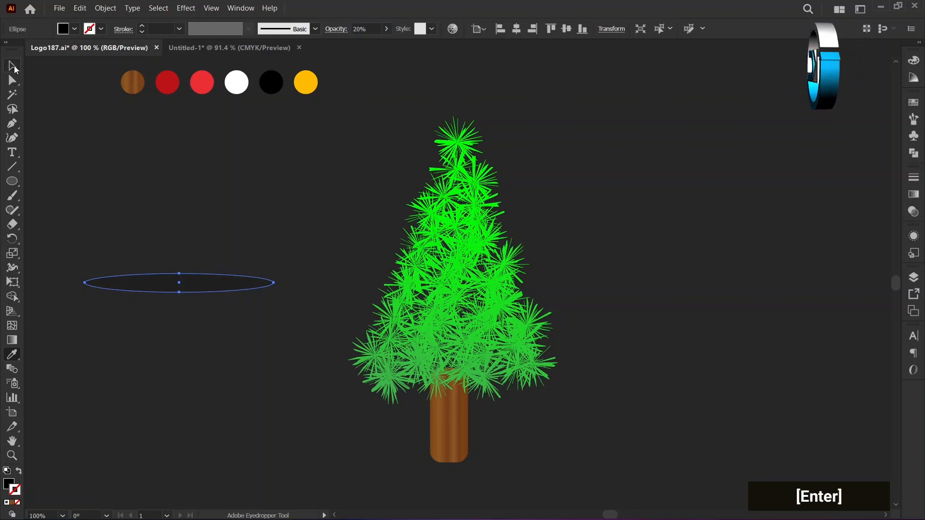
pyautogui.doubleClick(106, 151)
pyautogui.moveTo(192, 288); pyautogui.dragTo(461, 478)
# - Create a 20 × 20 px circle in the empty area beside the tree and fill it with the sampled dark red
pyautogui.click(12, 181)
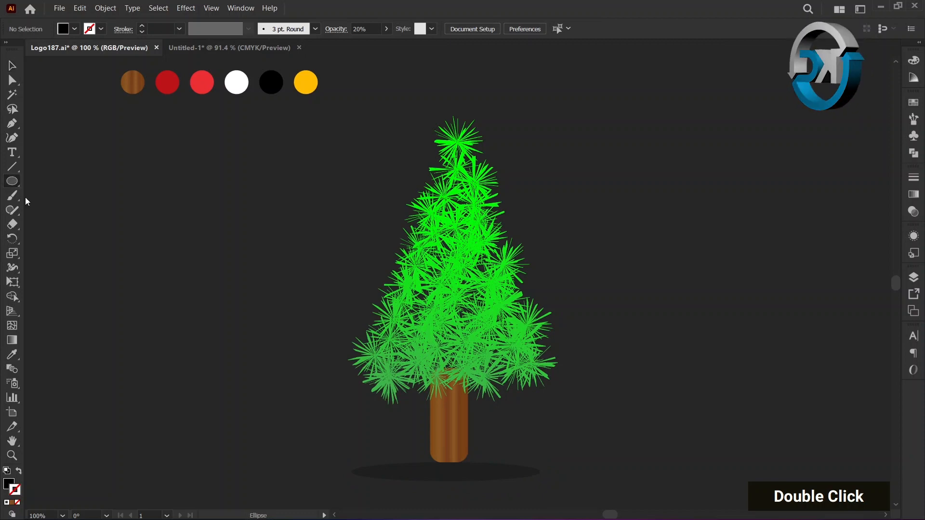
pyautogui.keyDown('alt'); pyautogui.click(155, 240); pyautogui.keyUp('alt')
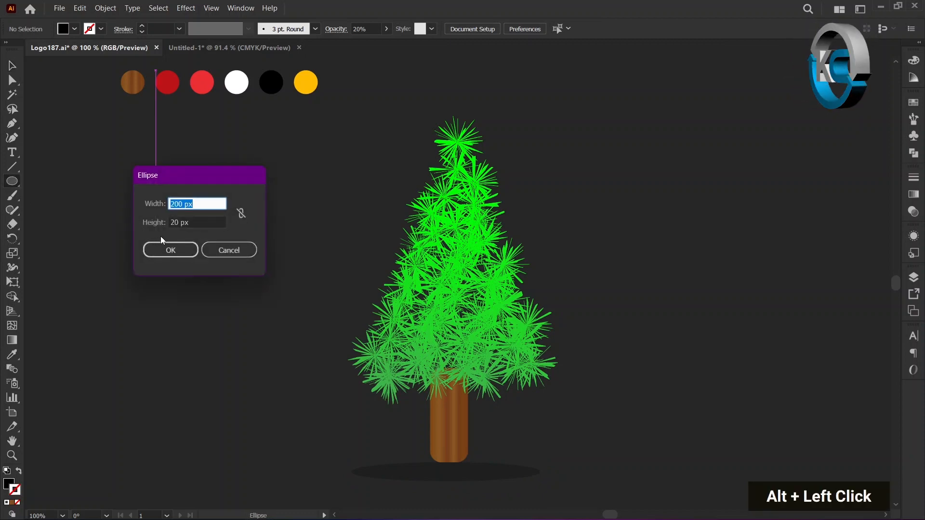
pyautogui.moveTo(170, 178); pyautogui.dragTo(176, 190)
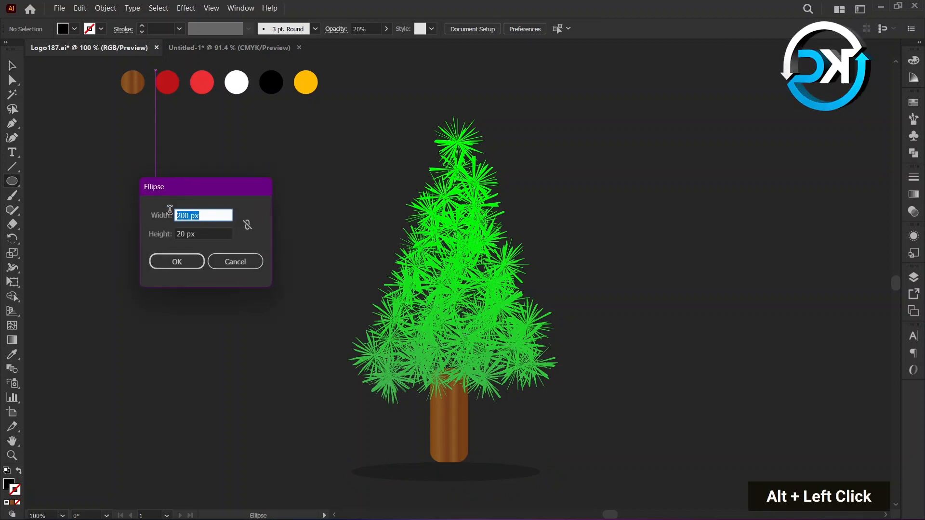
pyautogui.write('20')
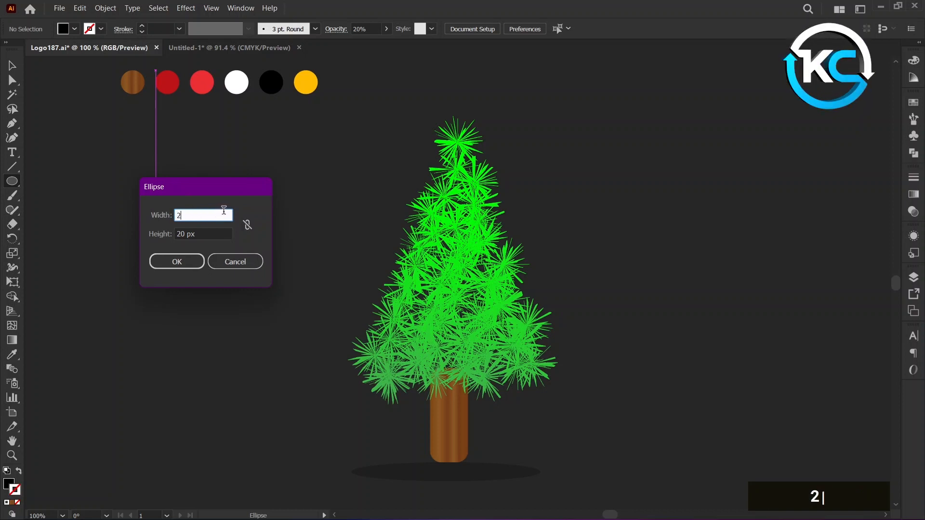
pyautogui.click(193, 256)
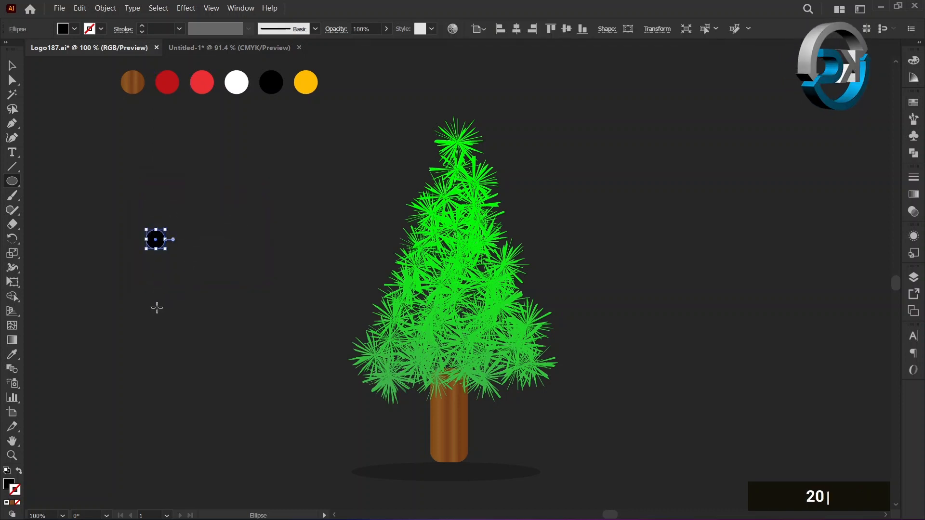
pyautogui.click(12, 354)
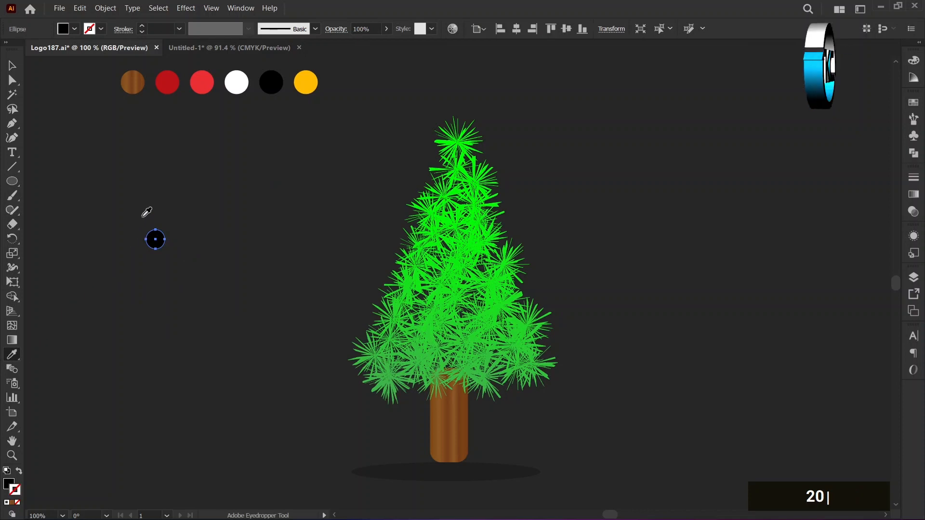
pyautogui.click(167, 83)
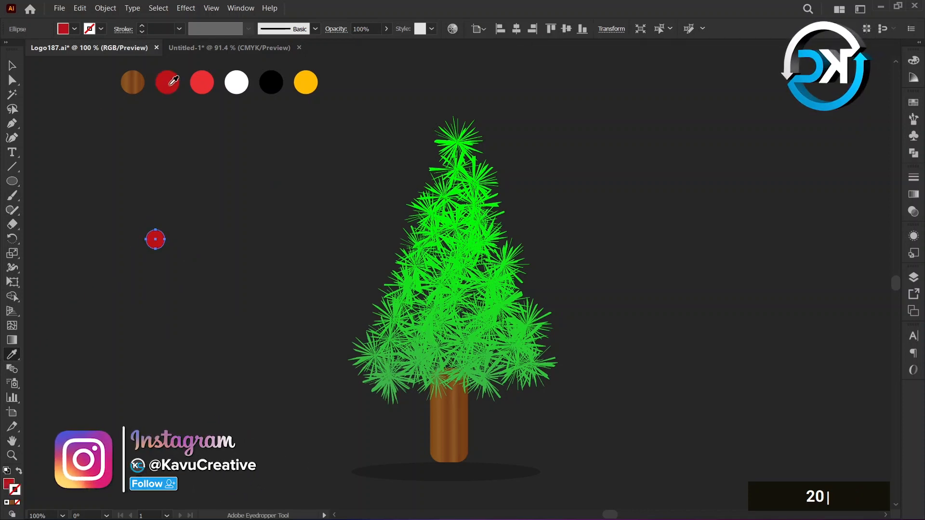
# - Duplicate the dark red circle just to its right, fill the copy with the sampled lighter red and deselect it
pyautogui.click(13, 66)
pyautogui.moveTo(155, 239); pyautogui.dragTo(177, 239)
pyautogui.click(17, 352)
pyautogui.click(202, 82)
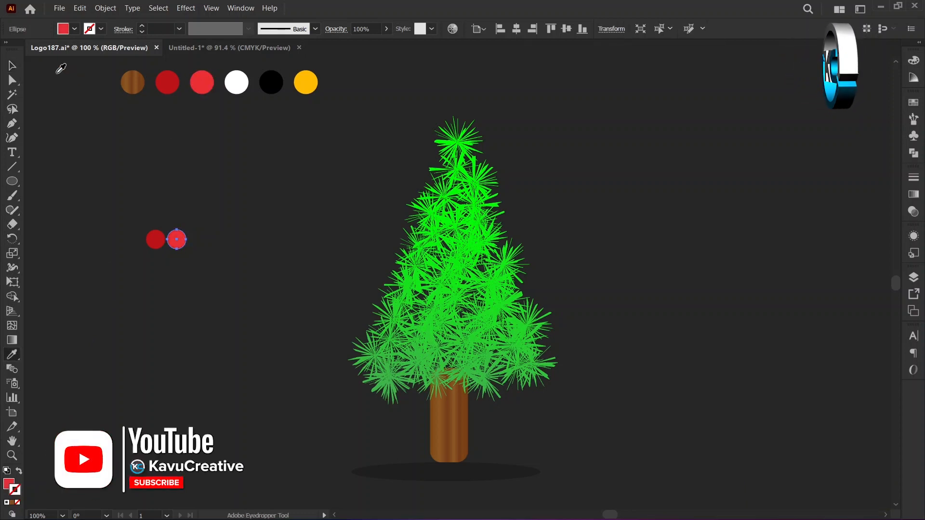
pyautogui.click(12, 66)
pyautogui.click(197, 254)
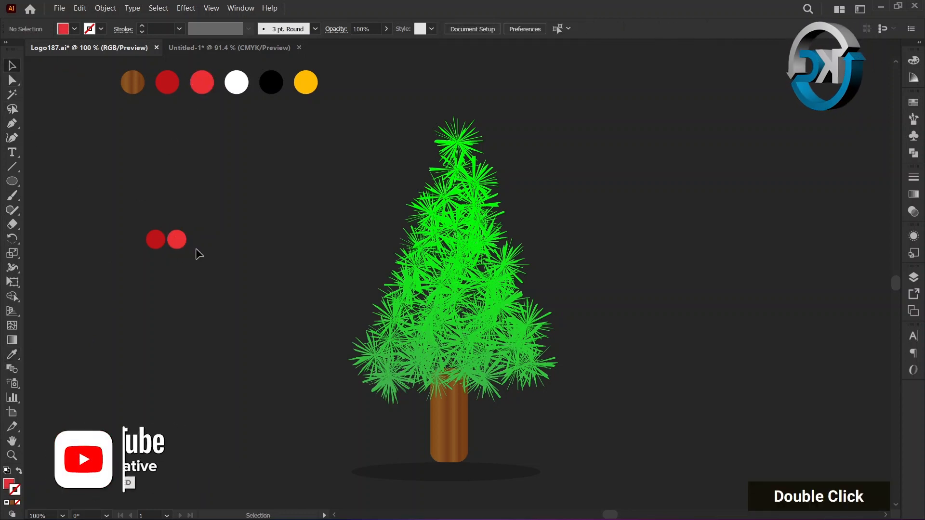
# - Overlap the lighter red circle on the upper right of the dark red one and trim its protruding part with Shape Builder
pyautogui.moveTo(178, 240); pyautogui.dragTo(179, 271)
pyautogui.click(183, 242)
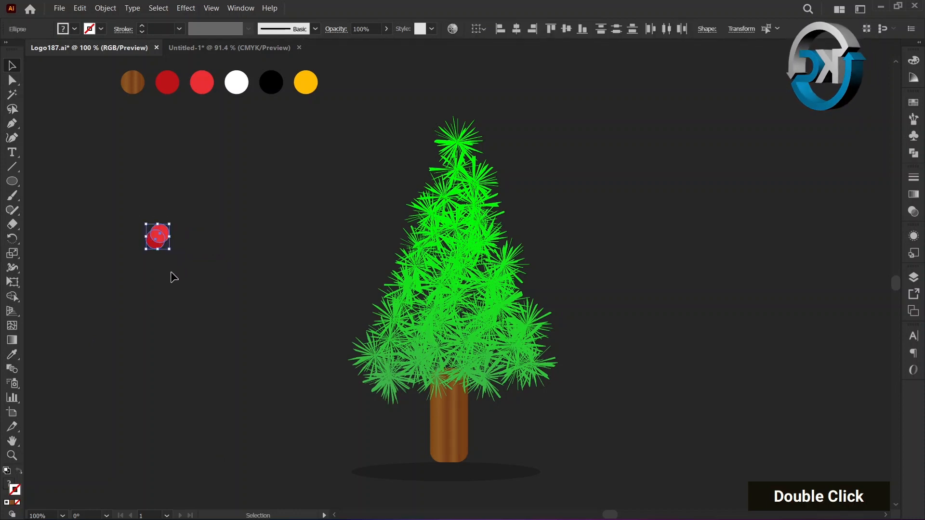
pyautogui.click(15, 299)
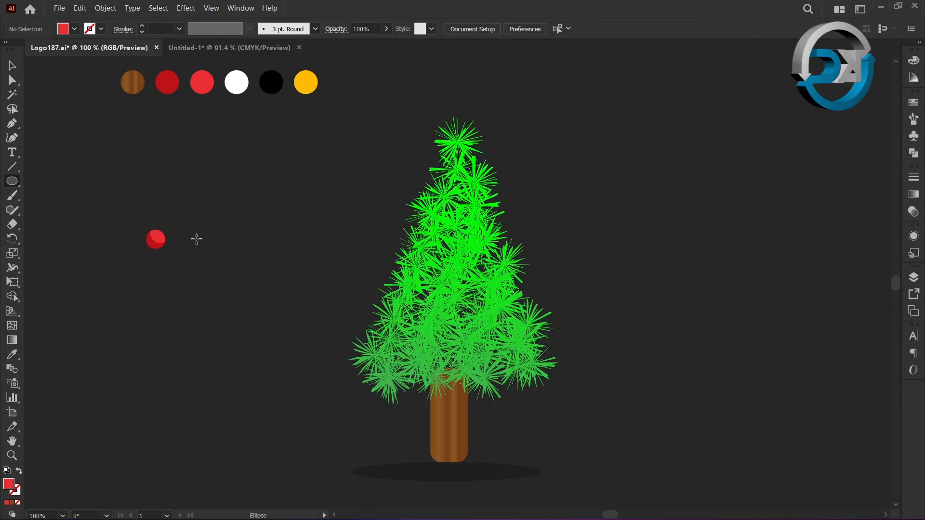
# - Create an 8 × 8 px circle in the empty area just right of the red ball ornament
pyautogui.keyDown('alt'); pyautogui.click(196, 239); pyautogui.keyUp('alt')
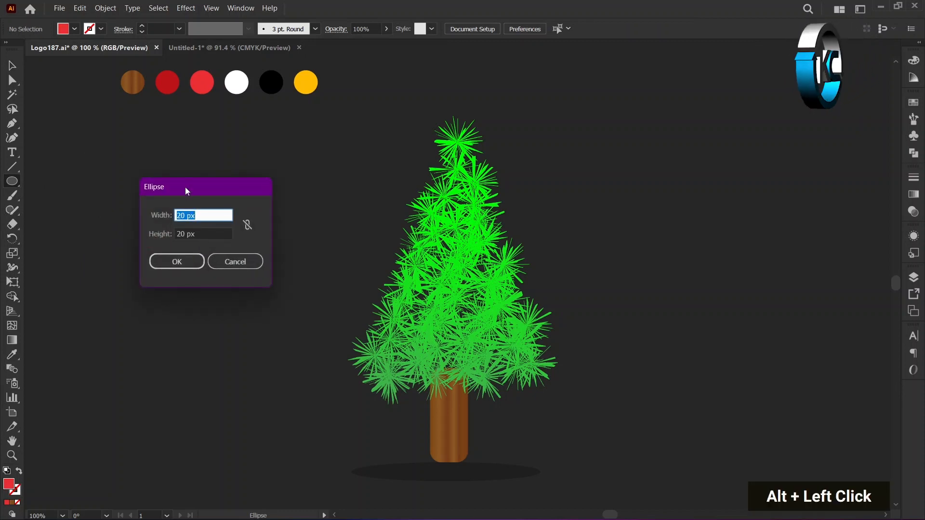
pyautogui.moveTo(187, 191); pyautogui.dragTo(198, 284)
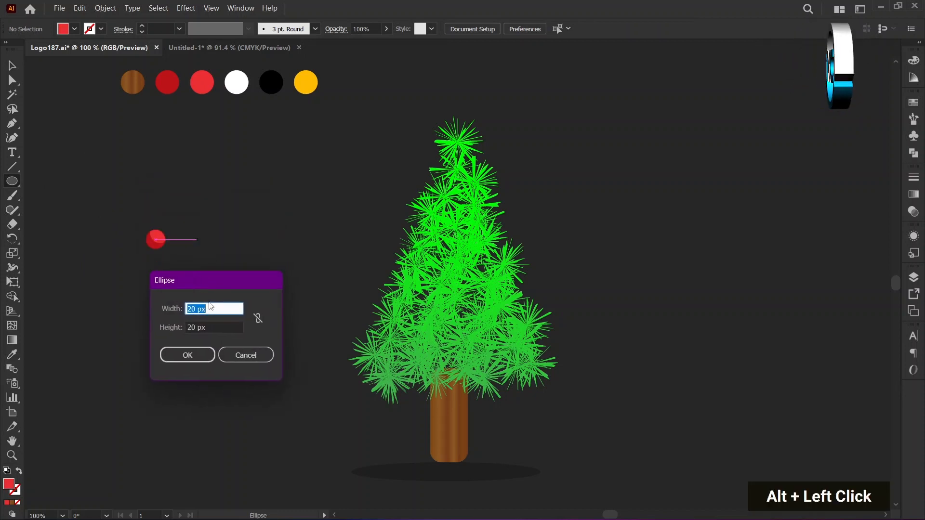
pyautogui.write('8')
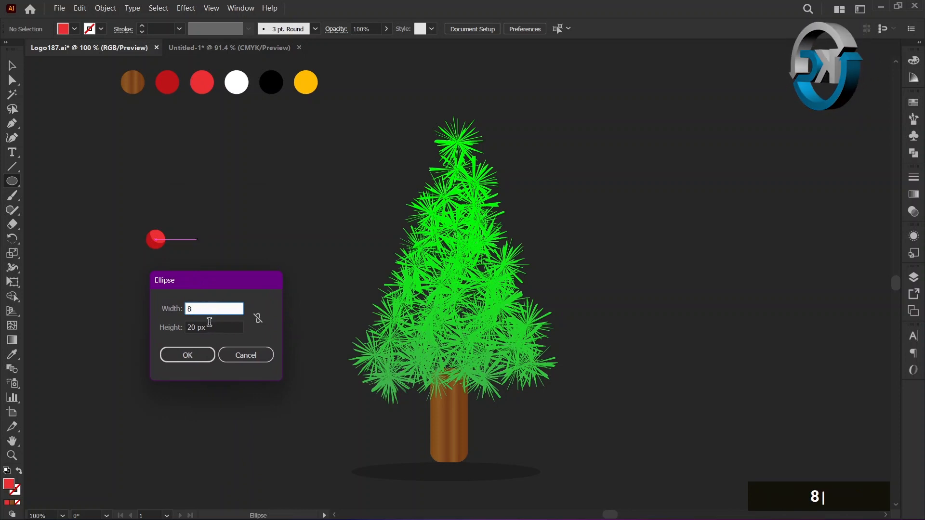
pyautogui.press('Tab')
pyautogui.write('8')
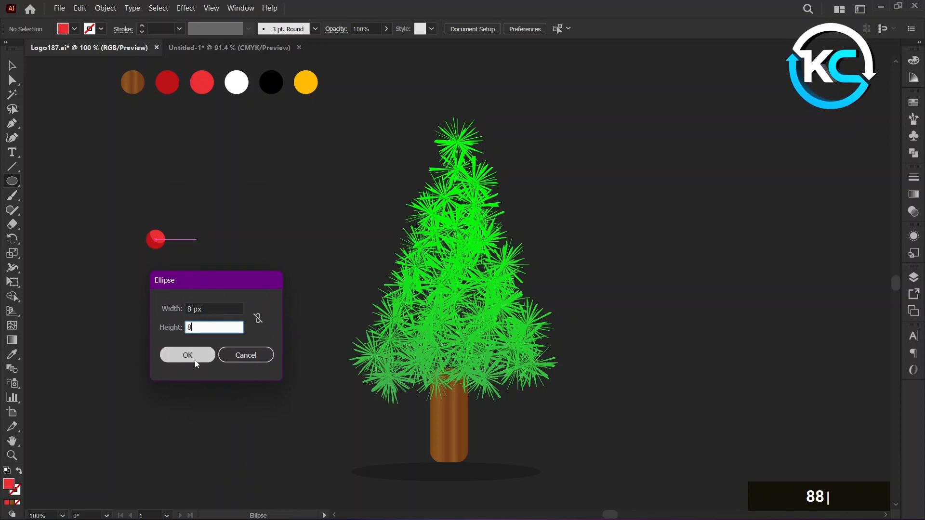
pyautogui.click(187, 355)
# - Fill the small circle with the white sampled from the palette and deselect it
pyautogui.click(12, 65)
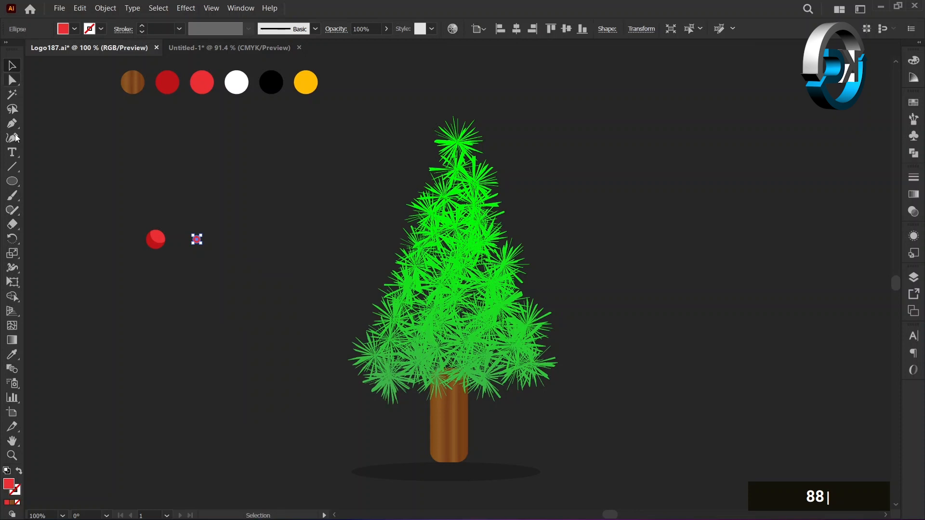
pyautogui.click(13, 354)
pyautogui.click(235, 83)
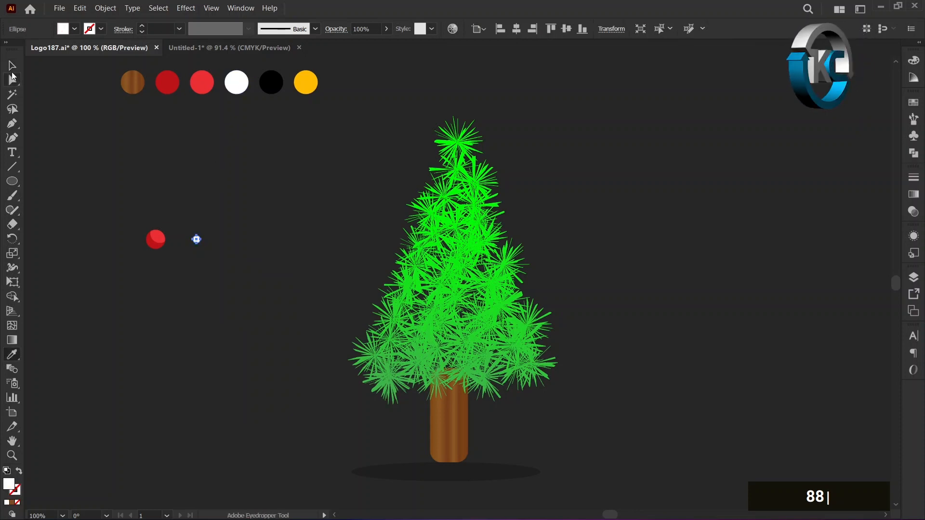
pyautogui.click(12, 66)
pyautogui.click(121, 225)
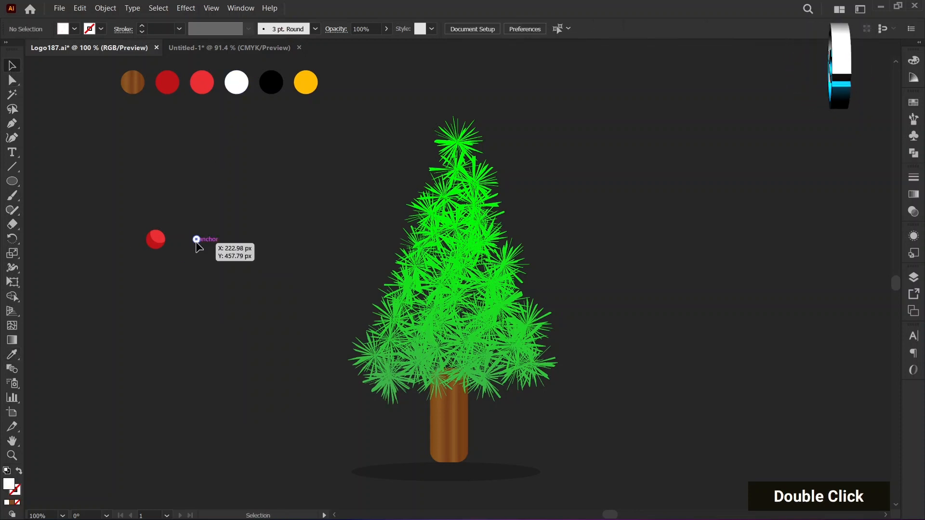
# - Place the small white circle on the red ball as a highlight and move the finished ornament onto the upper part of the tree
pyautogui.moveTo(196, 240); pyautogui.dragTo(160, 238)
pyautogui.moveTo(155, 239); pyautogui.dragTo(412, 284)
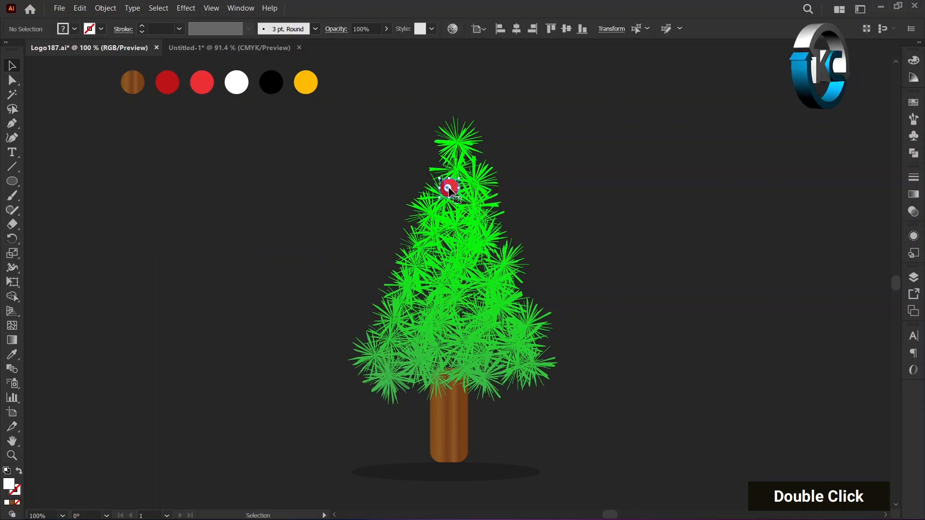
pyautogui.click(520, 182)
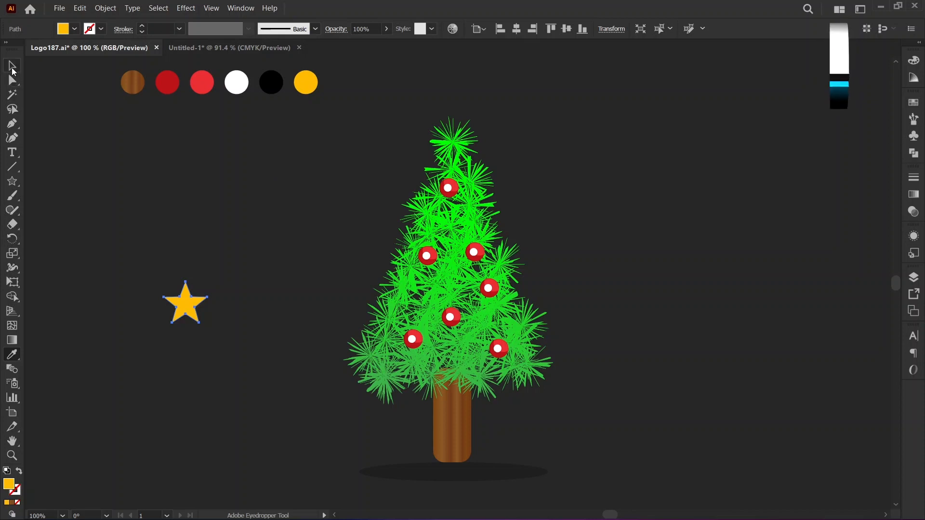
# - Move the yellow star onto the tip of the tree and deselect it
pyautogui.doubleClick(115, 233)
pyautogui.moveTo(183, 299); pyautogui.dragTo(458, 115)
pyautogui.doubleClick(313, 172)
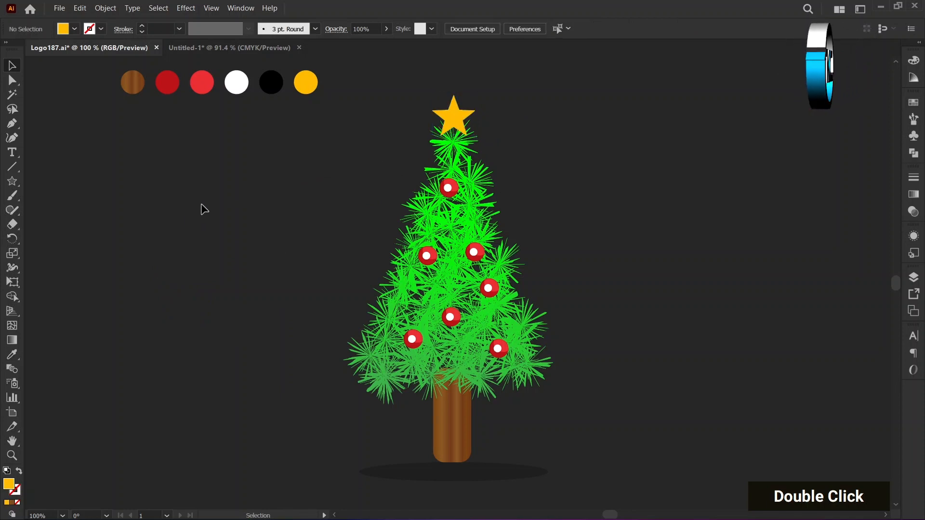
# - Create a 100 × 100 px square in the empty area beside the lower part of the tree
pyautogui.rightClick(18, 182)
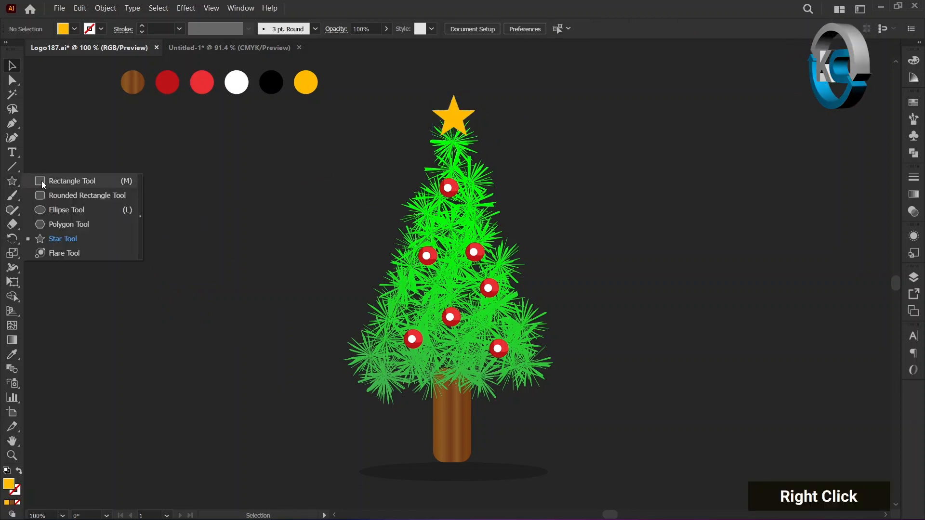
pyautogui.click(41, 181)
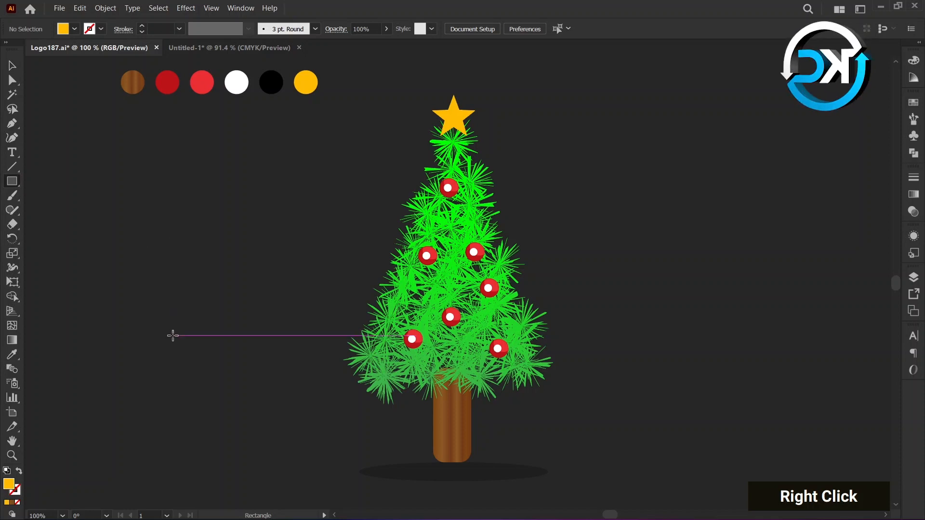
pyautogui.press('alt')
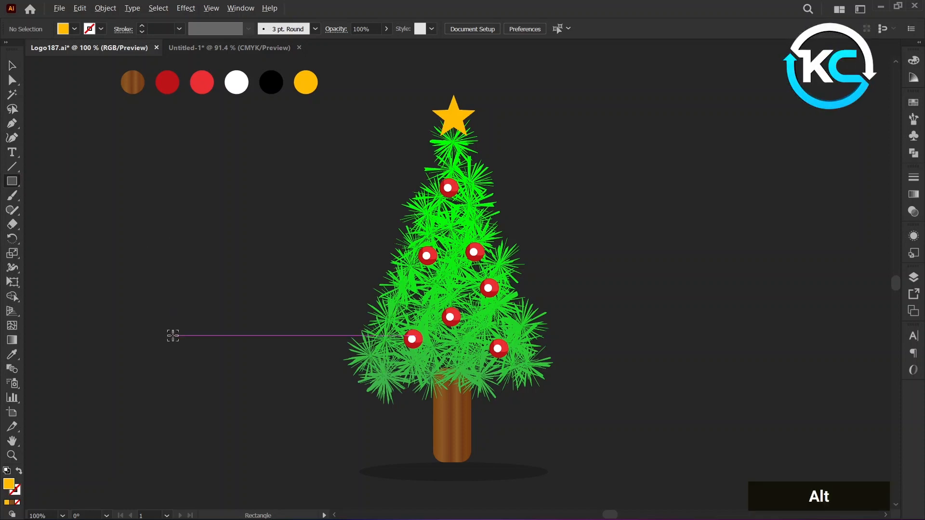
pyautogui.keyDown('alt'); pyautogui.click(172, 336); pyautogui.keyUp('alt')
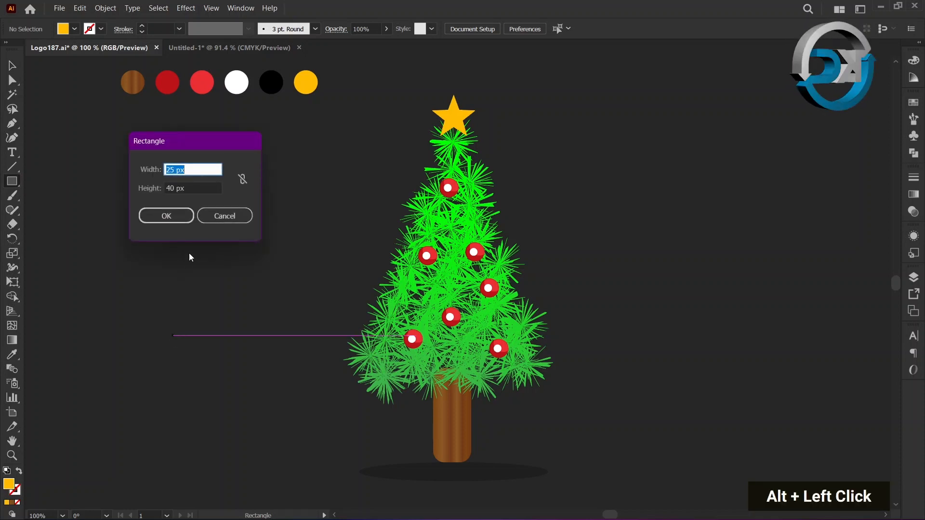
pyautogui.write('100')
pyautogui.press('Tab')
pyautogui.write('100')
pyautogui.press('Return')
# - Fill the square with the lighter red sampled from the palette and deselect it
pyautogui.press('i')
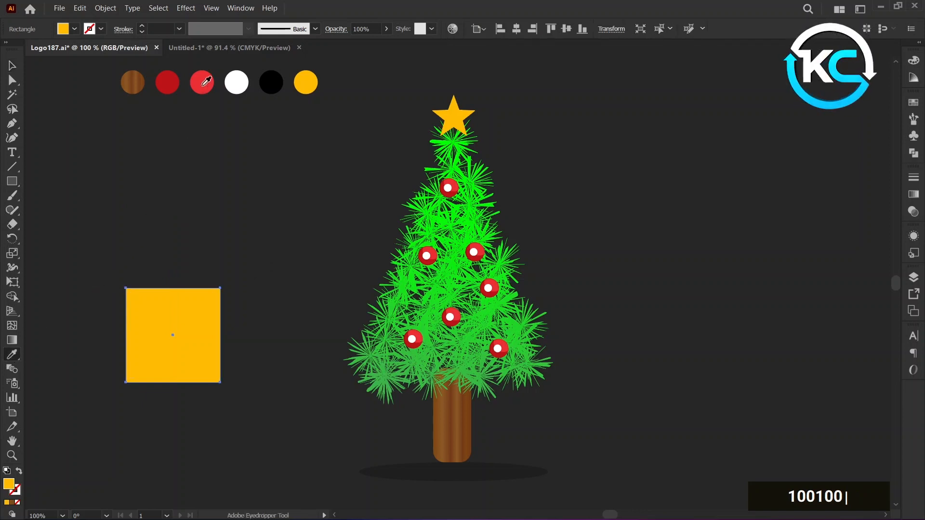
pyautogui.click(203, 87)
pyautogui.click(12, 65)
pyautogui.doubleClick(58, 169)
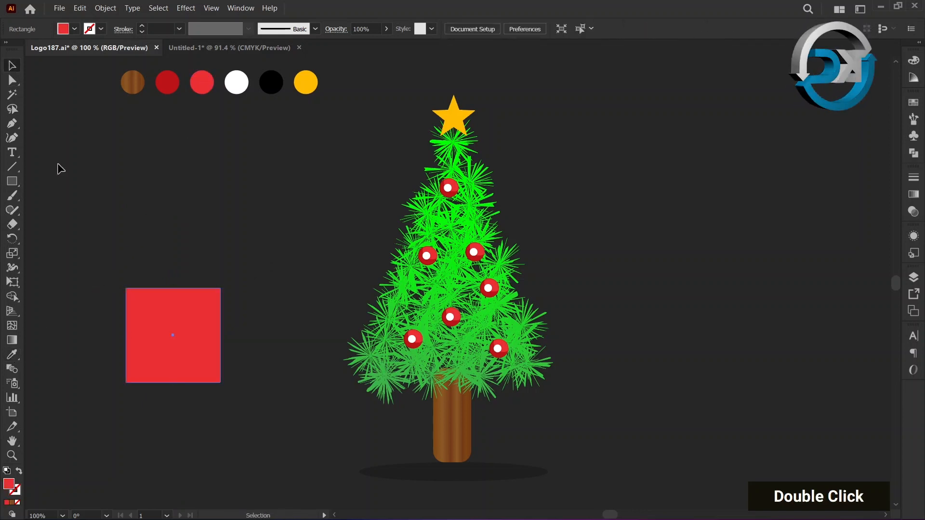
# - Duplicate the red square straight upward and fill the copy with the sampled dark red
pyautogui.moveTo(175, 362); pyautogui.dragTo(170, 274)
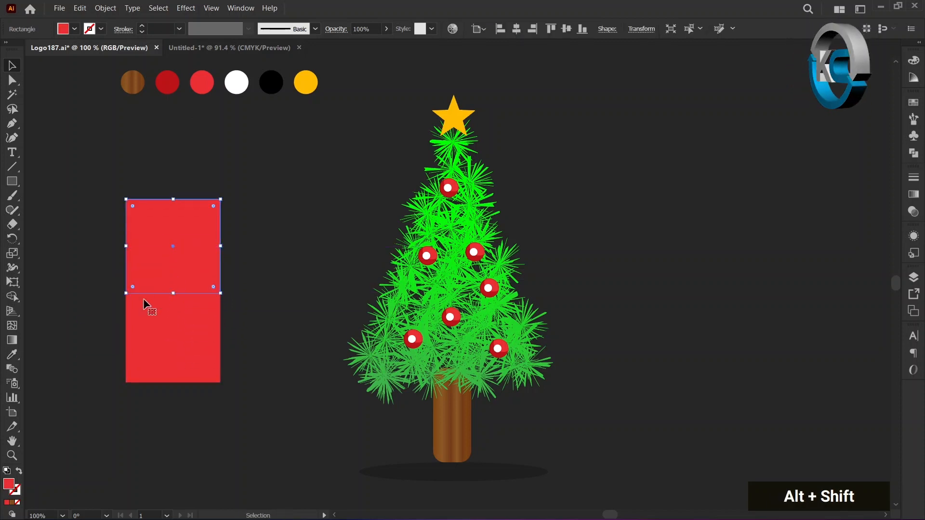
pyautogui.click(16, 354)
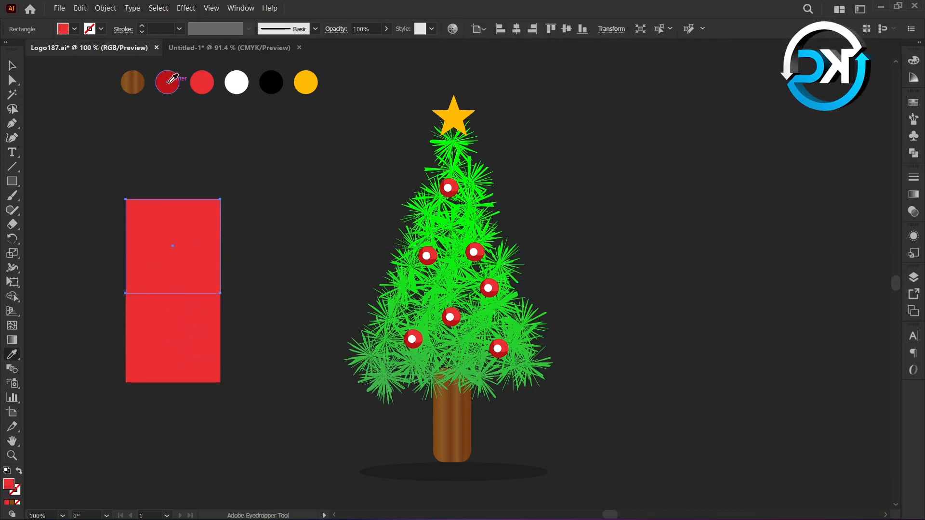
pyautogui.click(168, 83)
pyautogui.click(12, 66)
# - Set the dark red copy's height to 25 px and deselect it
pyautogui.click(641, 29)
pyautogui.click(591, 64)
pyautogui.write('25')
pyautogui.press('Return')
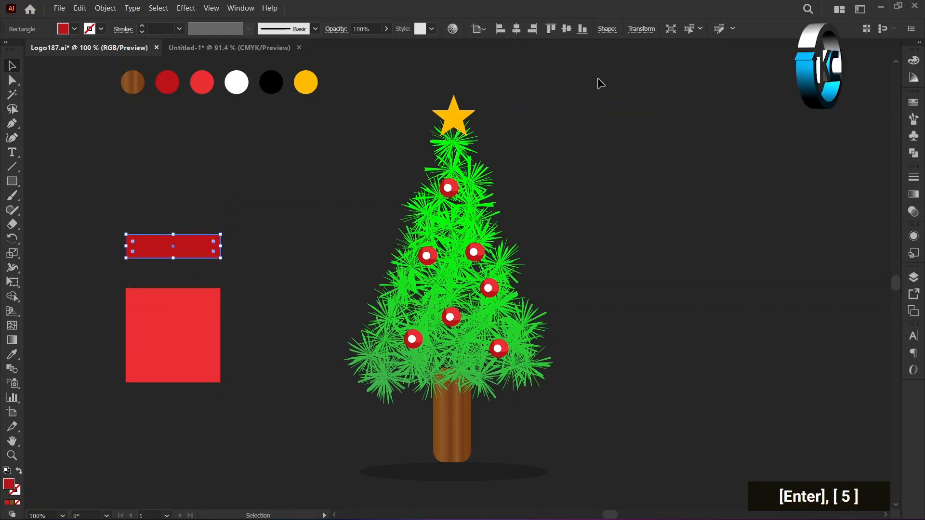
pyautogui.click(248, 277)
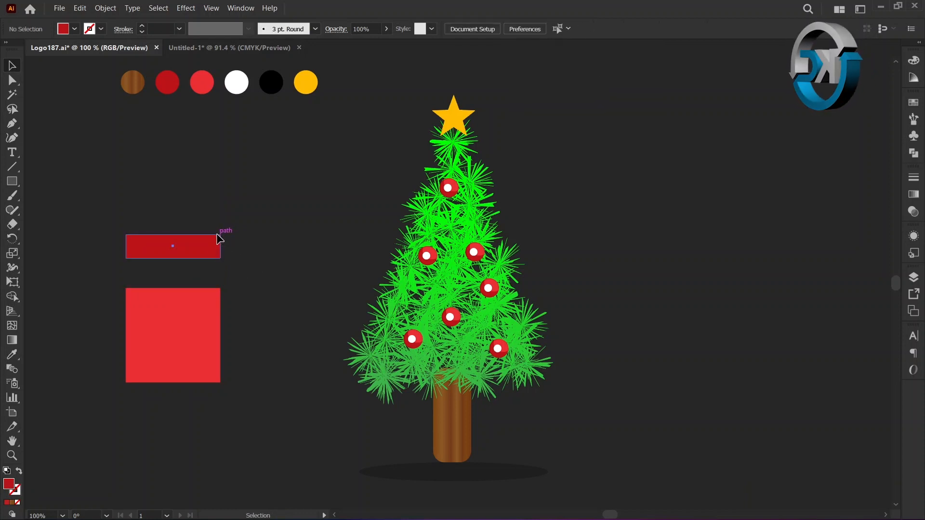
# - Align the dark red strip inside the square's top edge, duplicate it directly above, and fill the copy with the square's lighter red
pyautogui.moveTo(217, 236); pyautogui.dragTo(207, 279)
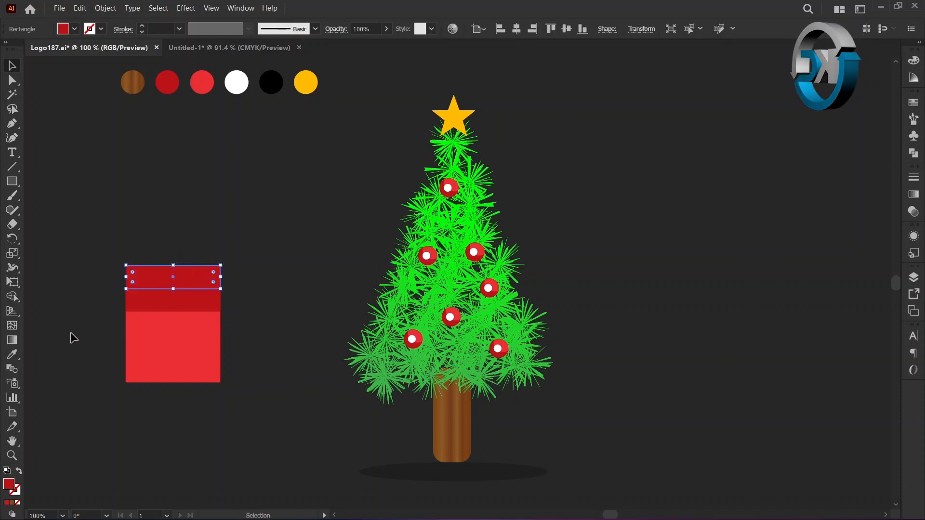
pyautogui.click(13, 355)
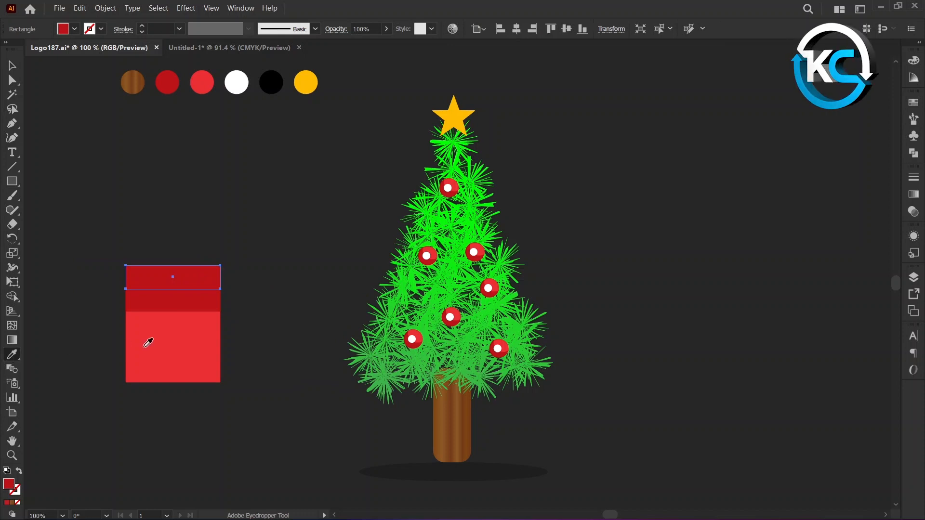
pyautogui.click(208, 322)
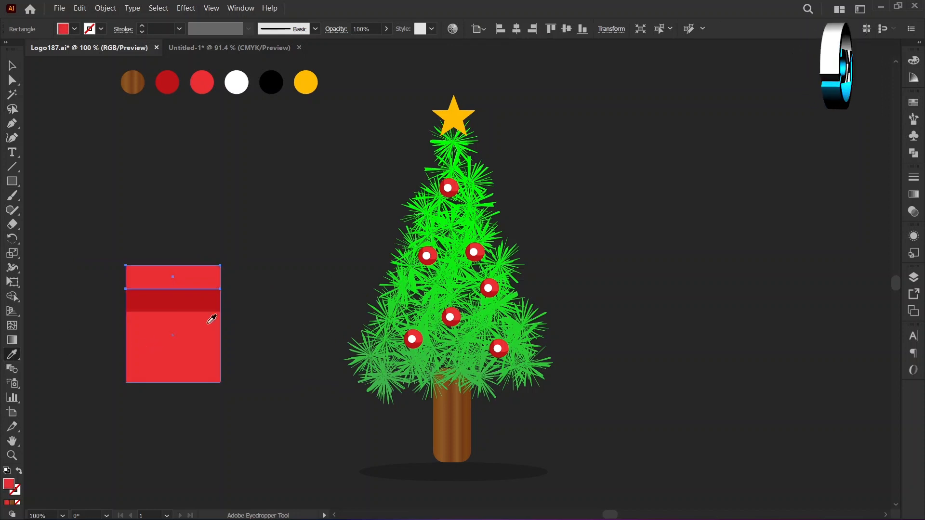
# - Widen the upper red strip to 130 px as the gift box's lid and deselect it
pyautogui.click(611, 30)
pyautogui.click(593, 48)
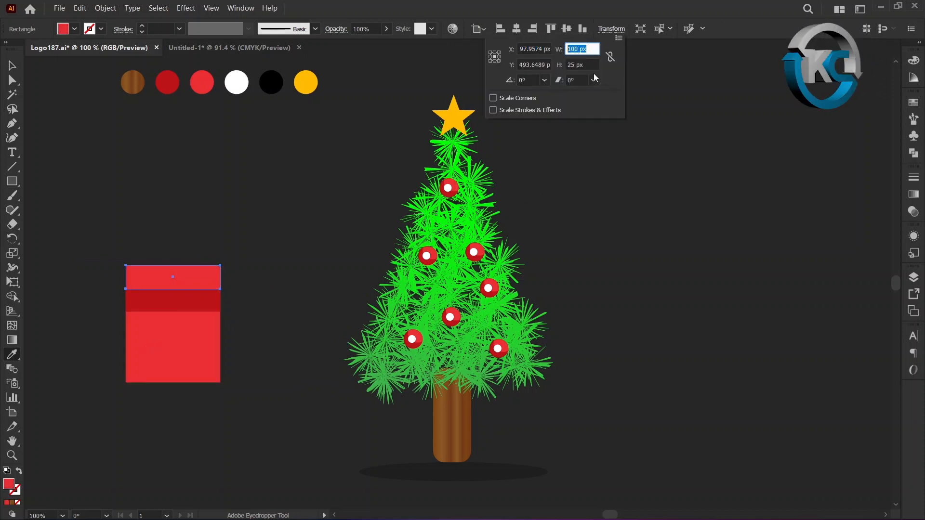
pyautogui.write('130')
pyautogui.press('Return')
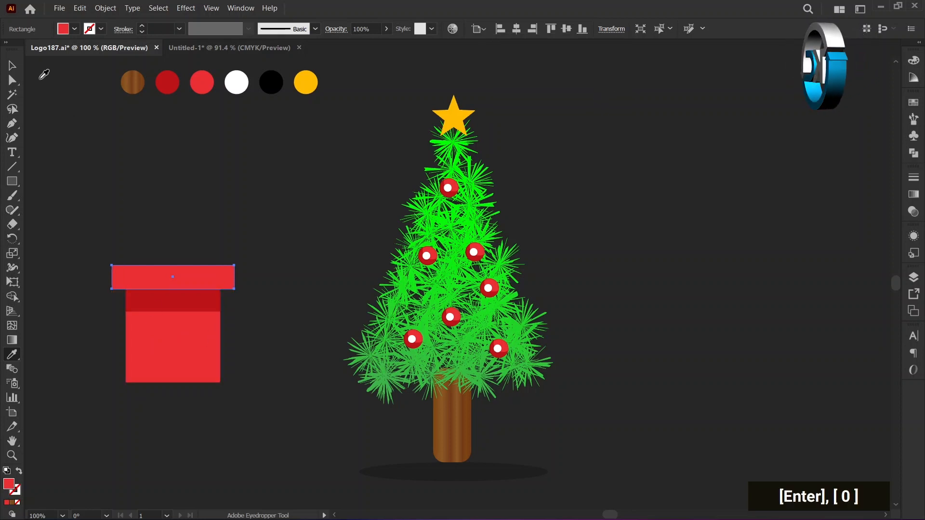
pyautogui.click(12, 65)
pyautogui.doubleClick(101, 152)
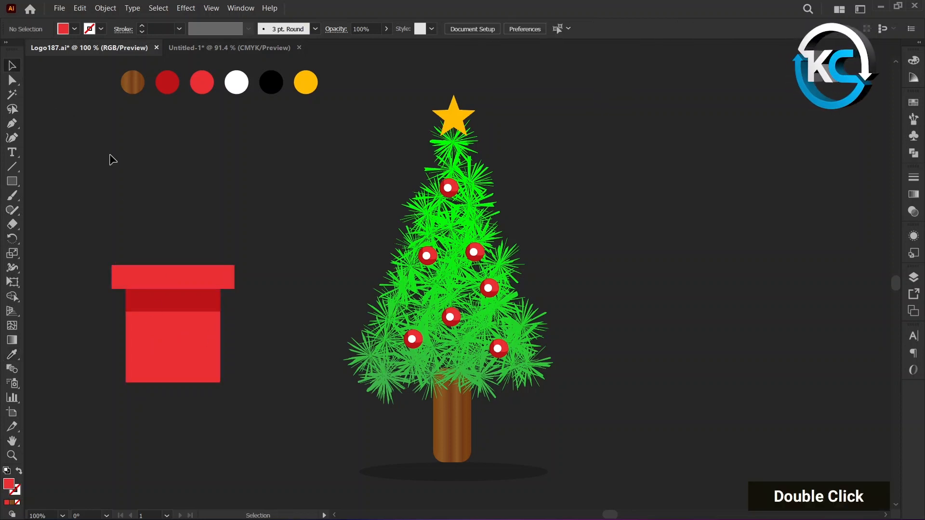
# - Create a 25 × 125 px vertical rectangle centred on the gift box's square body
pyautogui.press('m')
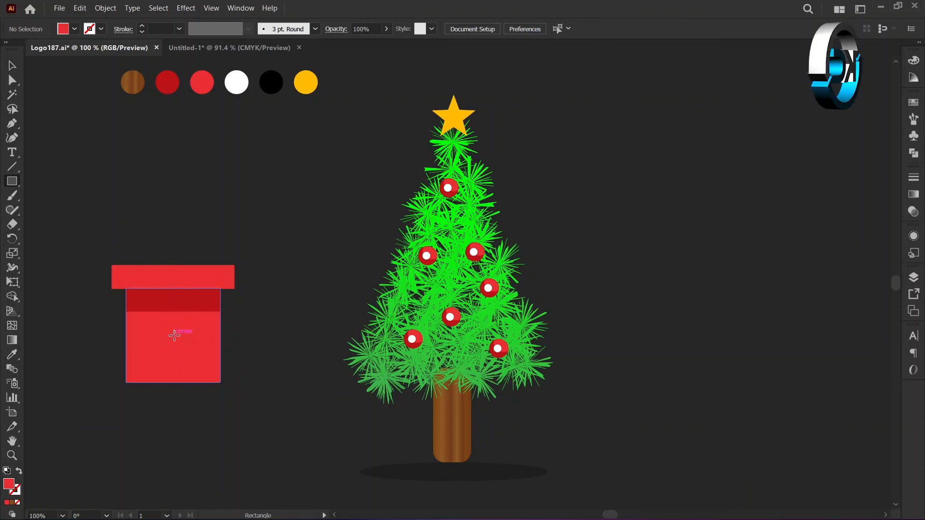
pyautogui.keyDown('alt'); pyautogui.click(175, 336); pyautogui.keyUp('alt')
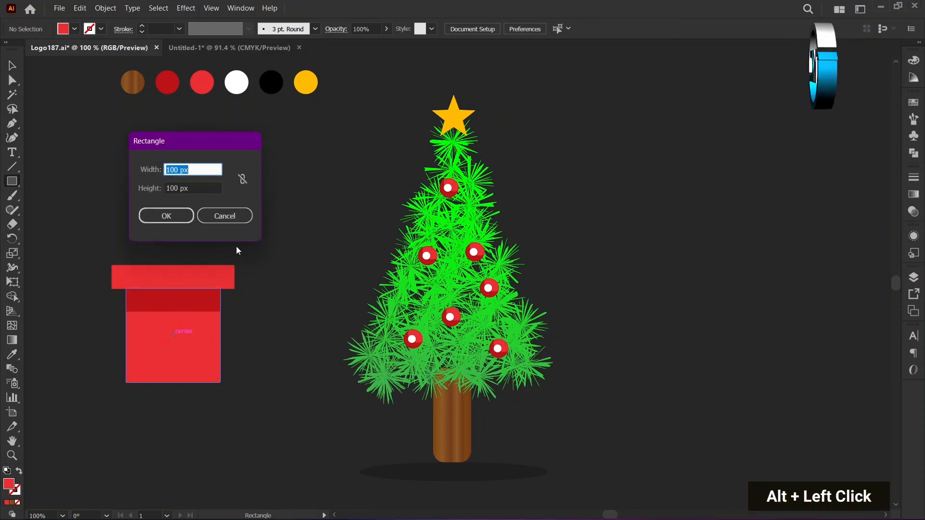
pyautogui.write('25')
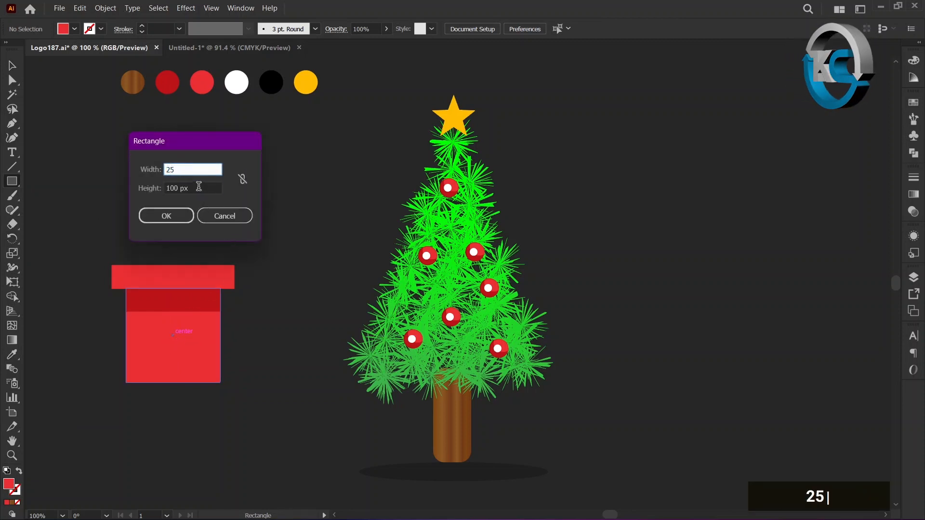
pyautogui.press('Tab')
pyautogui.write('125')
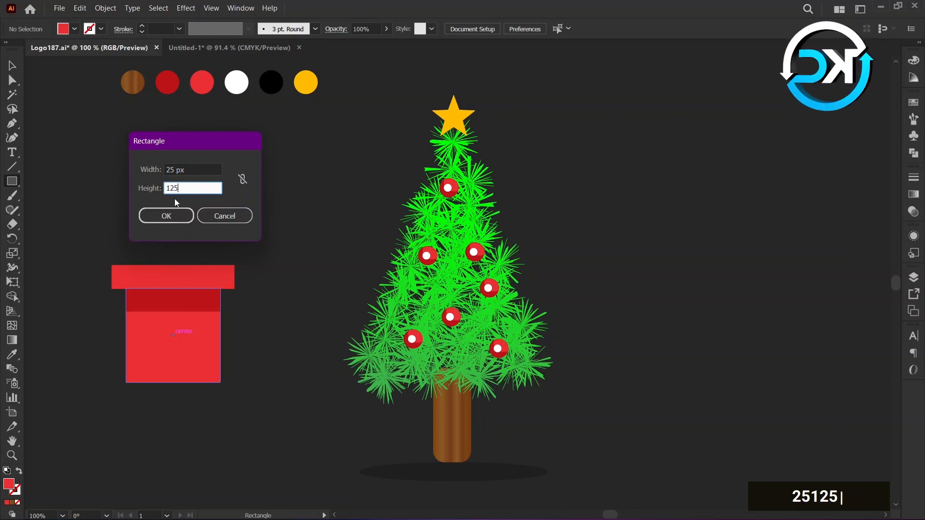
pyautogui.click(178, 216)
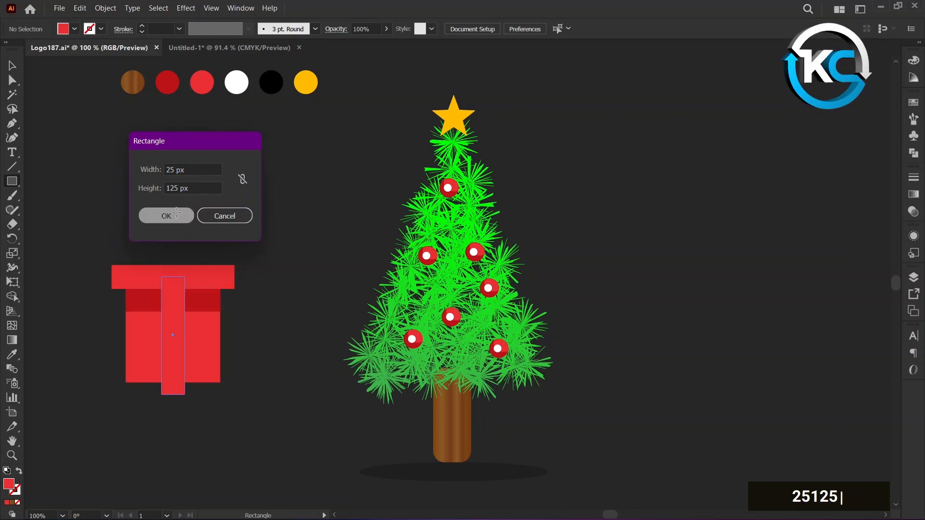
# - Fill the vertical strip with the sampled yellow and move it up flush with the lid's top edge as a ribbon
pyautogui.press('v')
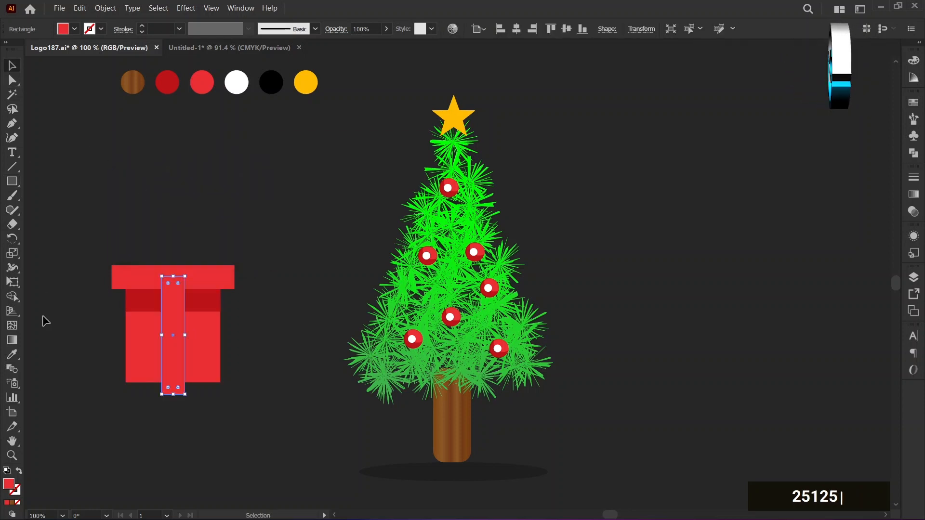
pyautogui.click(13, 355)
pyautogui.click(315, 86)
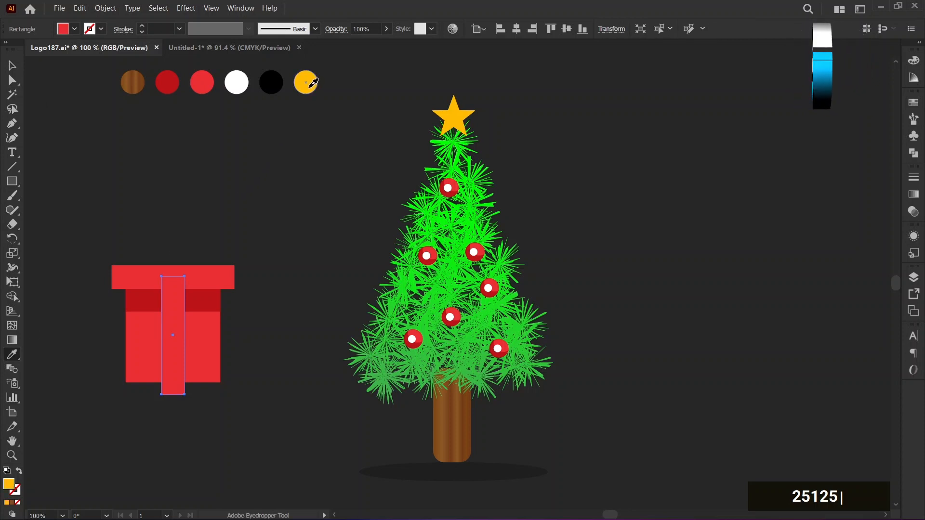
pyautogui.press('v')
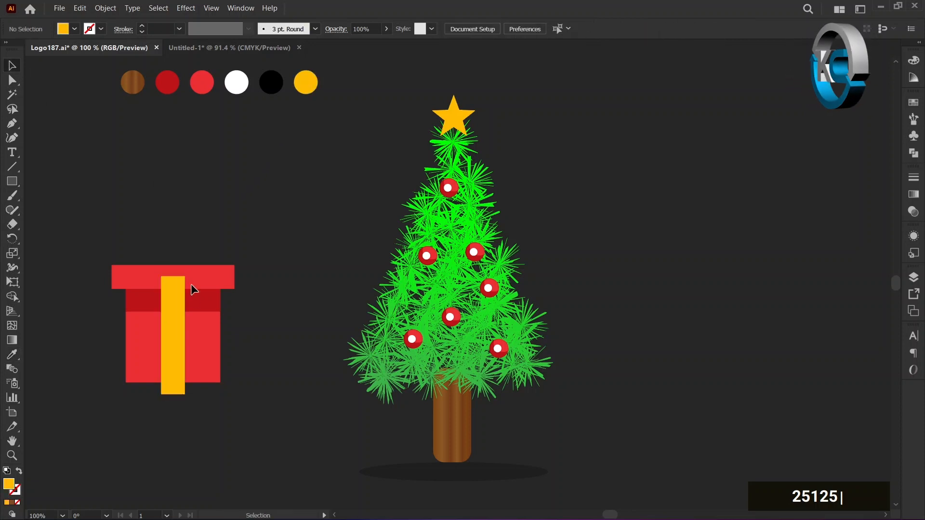
pyautogui.moveTo(175, 313); pyautogui.dragTo(174, 309)
pyautogui.doubleClick(35, 194)
# - Create a 25 × 40 px yellow rectangle centred on the top edge of the gift box's ribbon
pyautogui.click(12, 181)
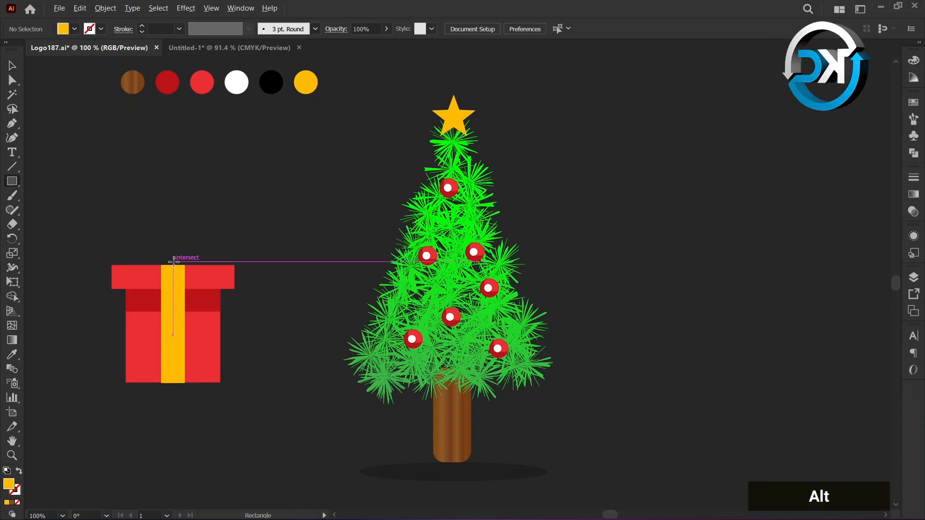
pyautogui.keyDown('alt'); pyautogui.click(174, 262); pyautogui.keyUp('alt')
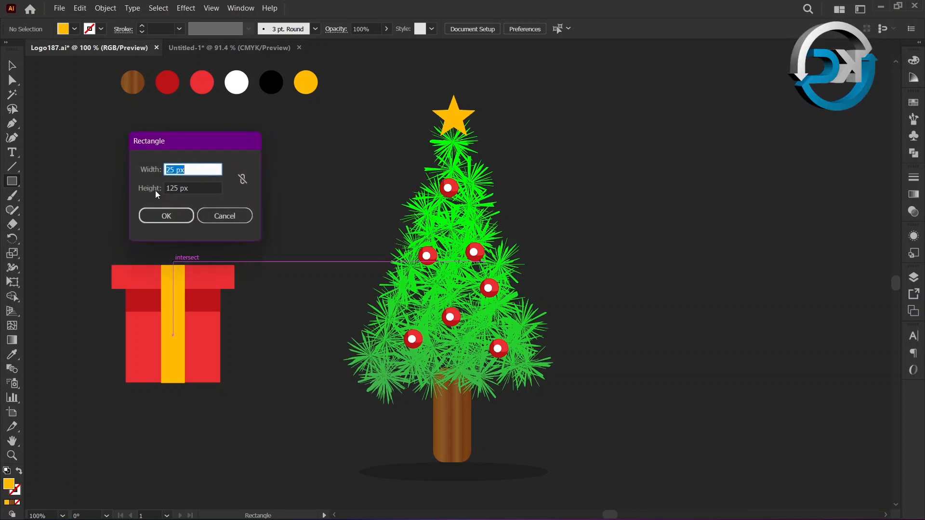
pyautogui.click(182, 193)
pyautogui.write('4')
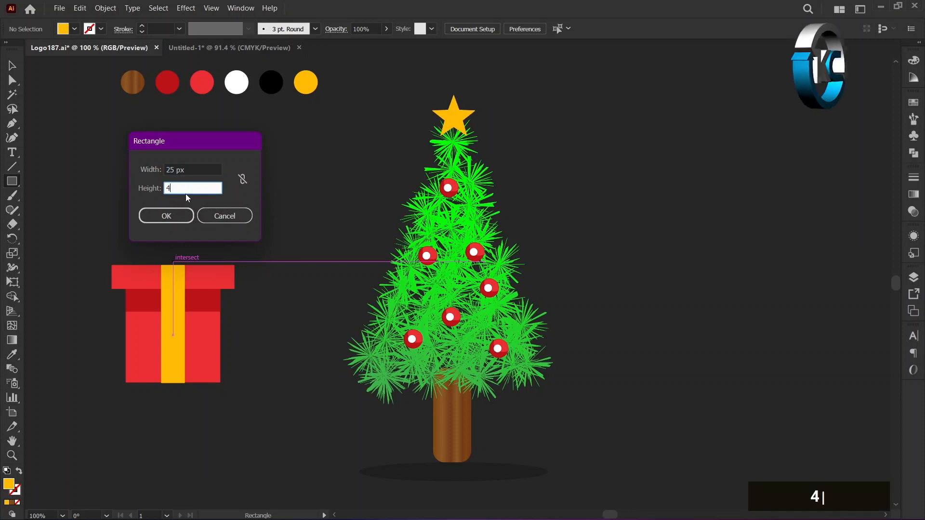
pyautogui.write('0')
pyautogui.click(175, 212)
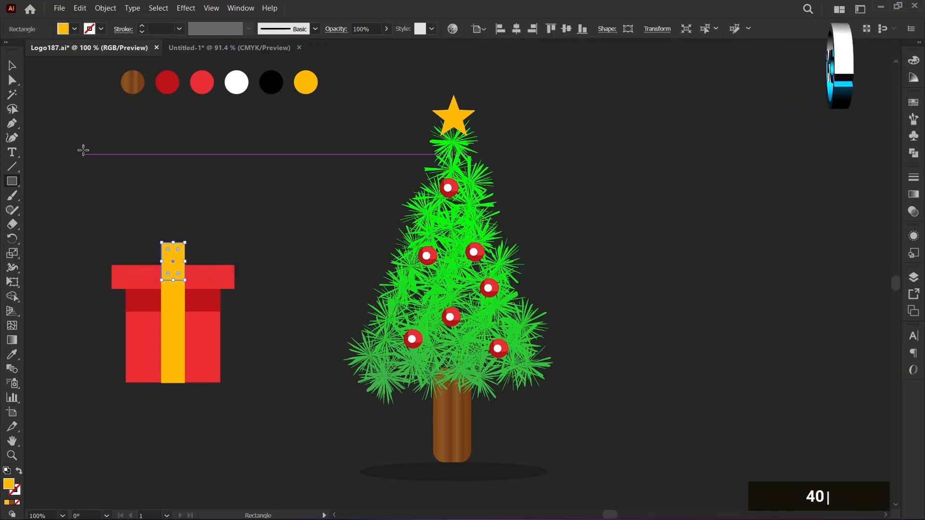
# - Fully round two opposite corners of the small rectangle into a leaf shape and place it on the lid, ending at the ribbon's centre
pyautogui.click(12, 80)
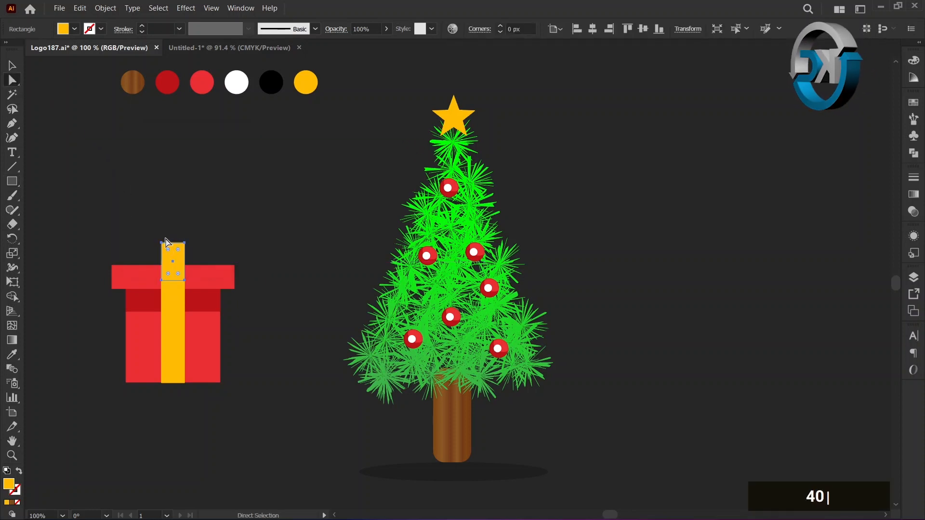
pyautogui.keyDown('shift'); pyautogui.click(168, 275); pyautogui.keyUp('shift')
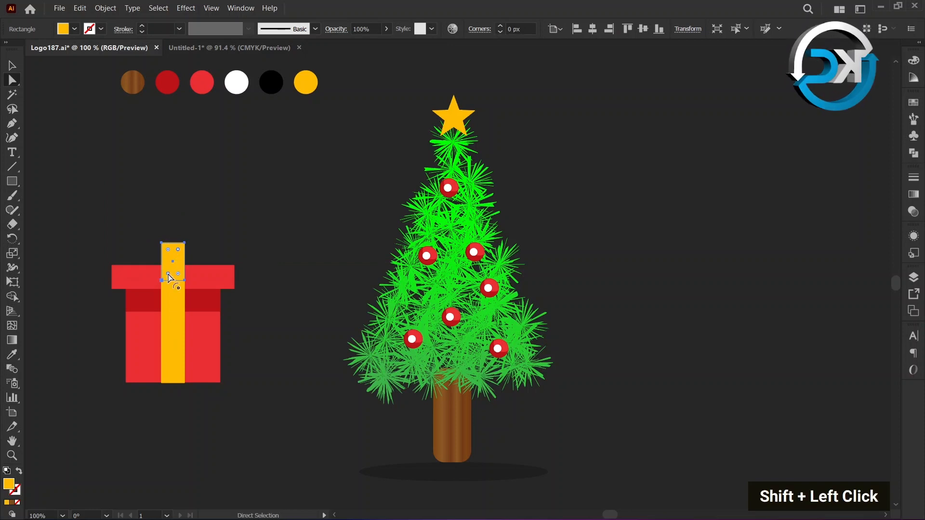
pyautogui.moveTo(170, 278); pyautogui.dragTo(164, 250)
pyautogui.click(12, 65)
pyautogui.doubleClick(148, 232)
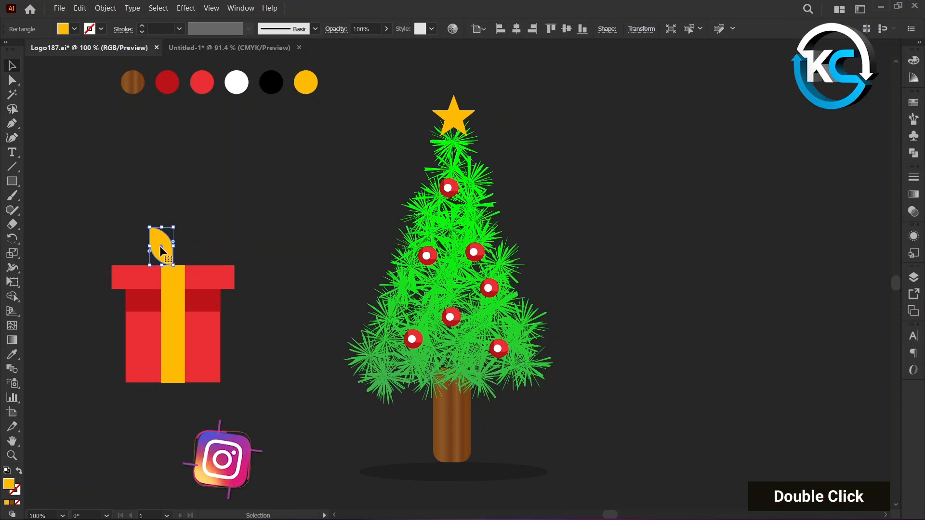
# - Make a mirrored copy of the yellow leaf shape by reflecting it across the vertical axis at 90°
pyautogui.rightClick(160, 246)
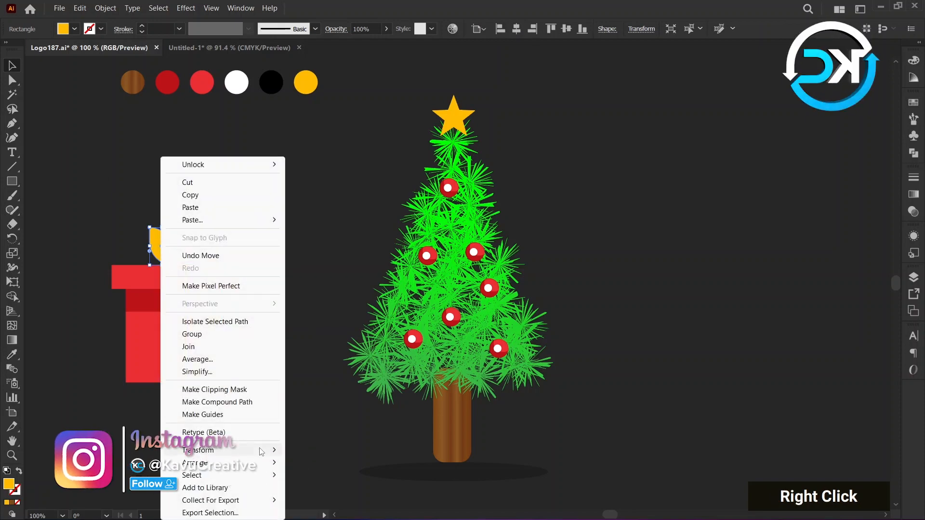
pyautogui.moveTo(226, 450)
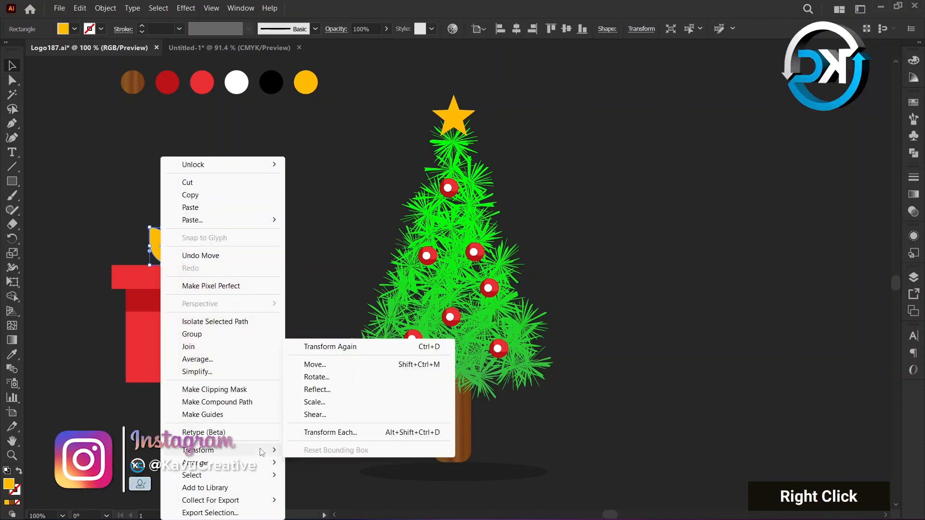
pyautogui.click(323, 394)
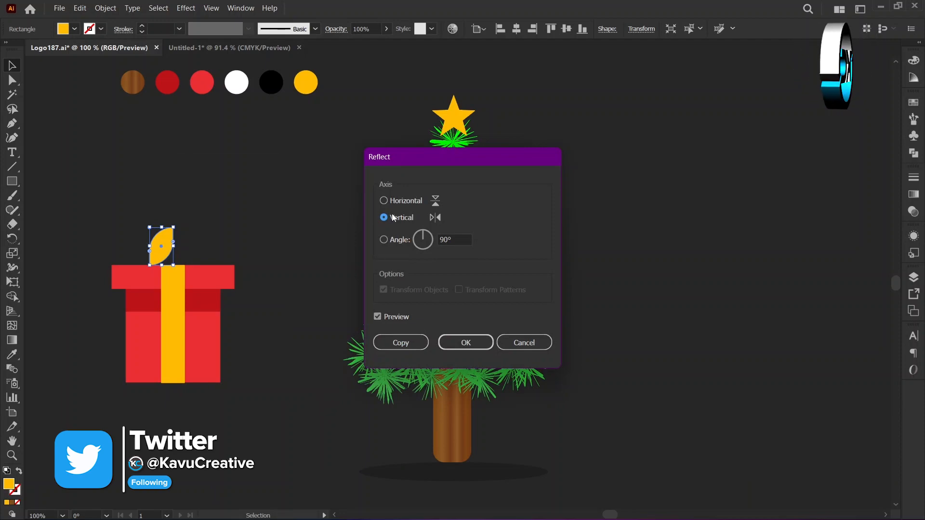
pyautogui.click(445, 240)
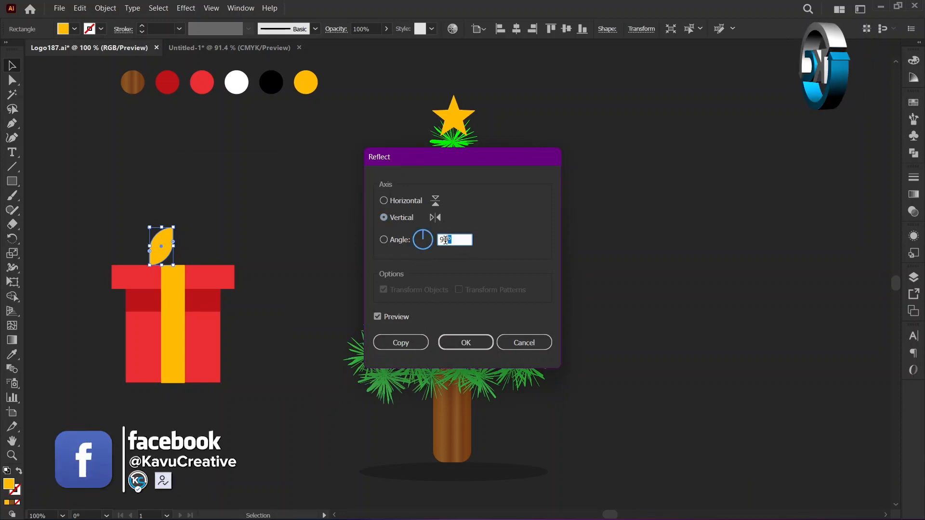
pyautogui.click(405, 342)
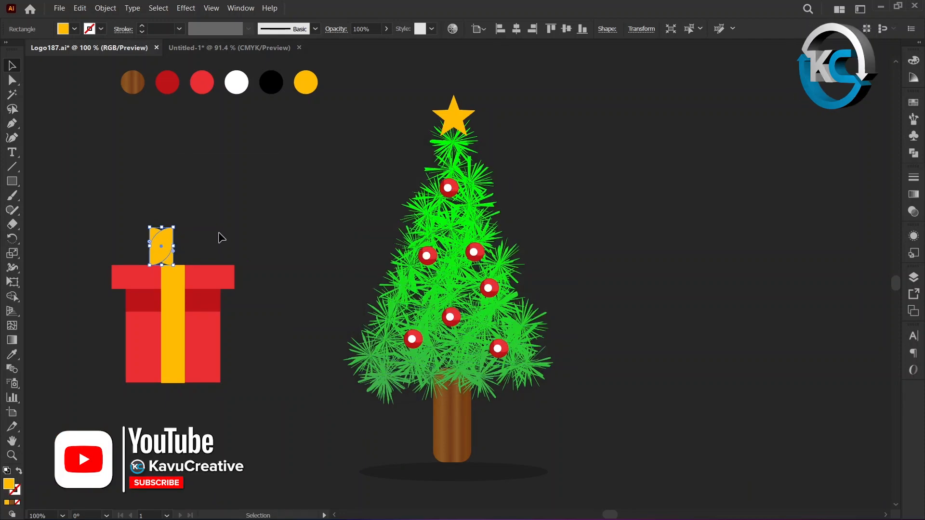
# - Move the mirrored leaf beside the original to form a symmetrical bow and group the two leaves
pyautogui.moveTo(174, 242); pyautogui.dragTo(189, 238)
pyautogui.click(142, 213)
pyautogui.moveTo(142, 213); pyautogui.dragTo(149, 222)
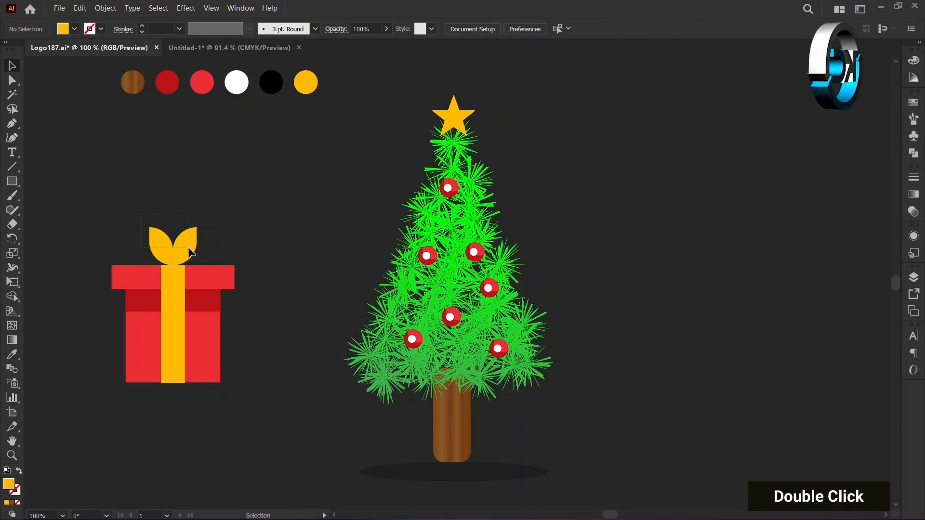
pyautogui.moveTo(191, 250); pyautogui.dragTo(183, 245)
pyautogui.rightClick(183, 245)
pyautogui.click(207, 332)
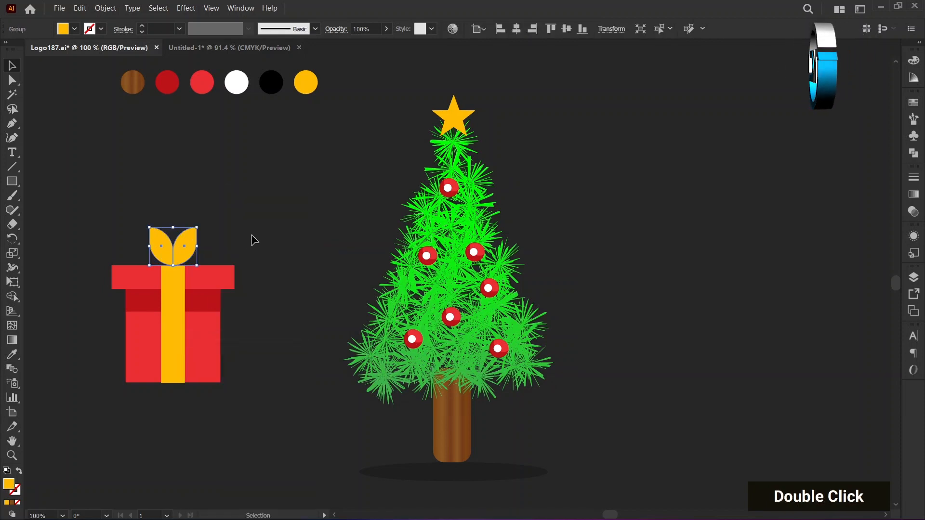
# - Align the bow, lid and ribbon on the horizontal centre of the gift box's square body as key object
pyautogui.click(254, 239)
pyautogui.hotkey('ctrl', 'a')
pyautogui.click(198, 337)
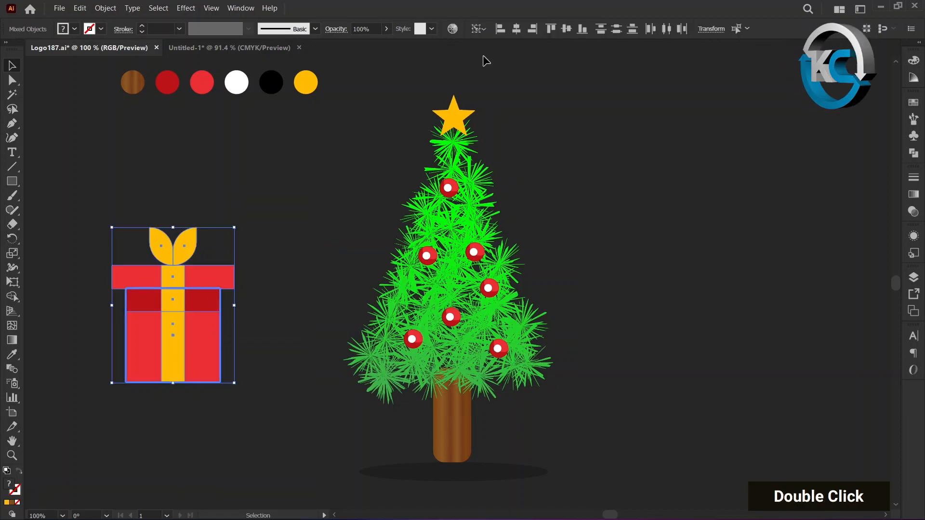
pyautogui.click(331, 194)
# - Group all the gift box parts, move the gift down beside the tree's base and deselect it
pyautogui.moveTo(96, 199); pyautogui.dragTo(215, 388)
pyautogui.rightClick(177, 275)
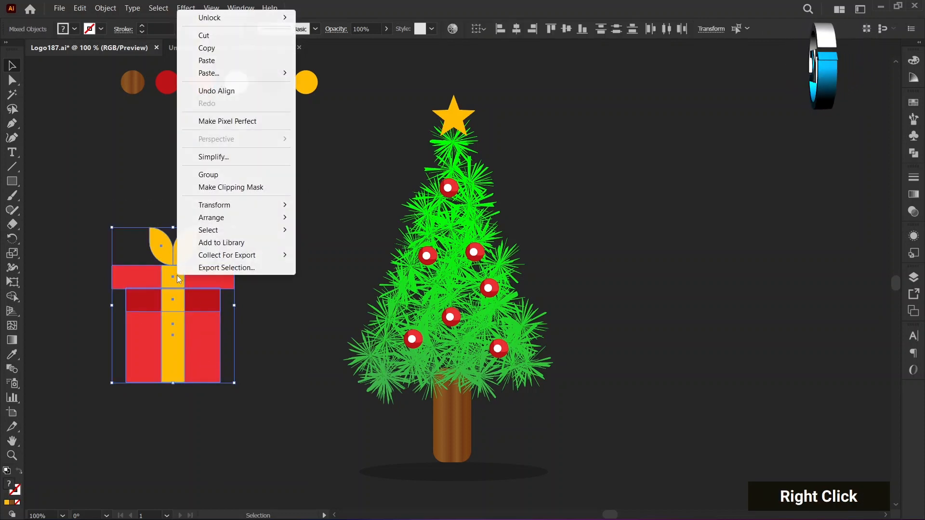
pyautogui.click(209, 175)
pyautogui.moveTo(204, 316); pyautogui.dragTo(256, 413)
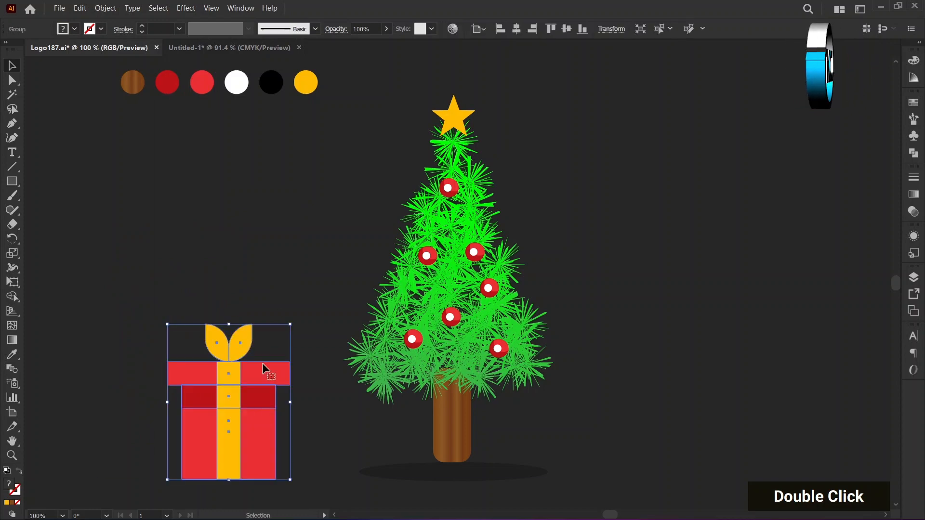
pyautogui.click(283, 265)
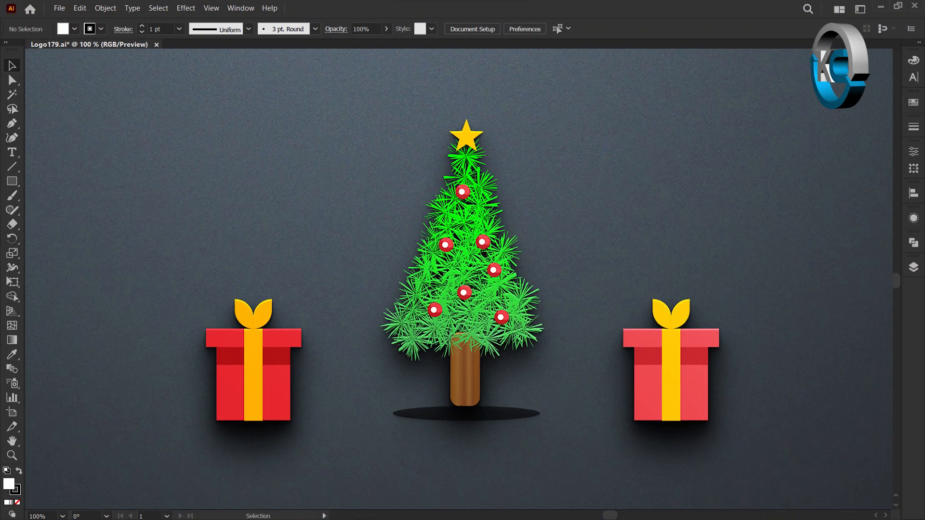